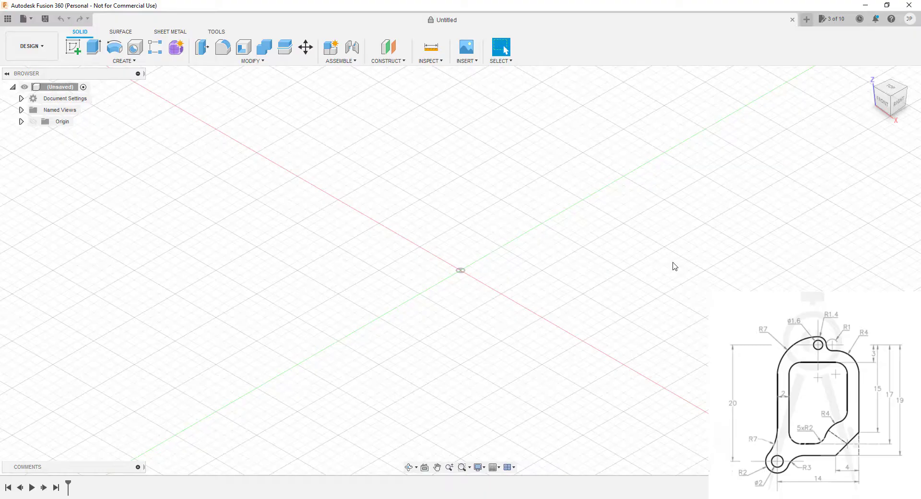
# Start a sketch on the front plane and draw two concentric circles at the origin, about 22 mm and 15 mm in diameter
pyautogui.click(73, 47)
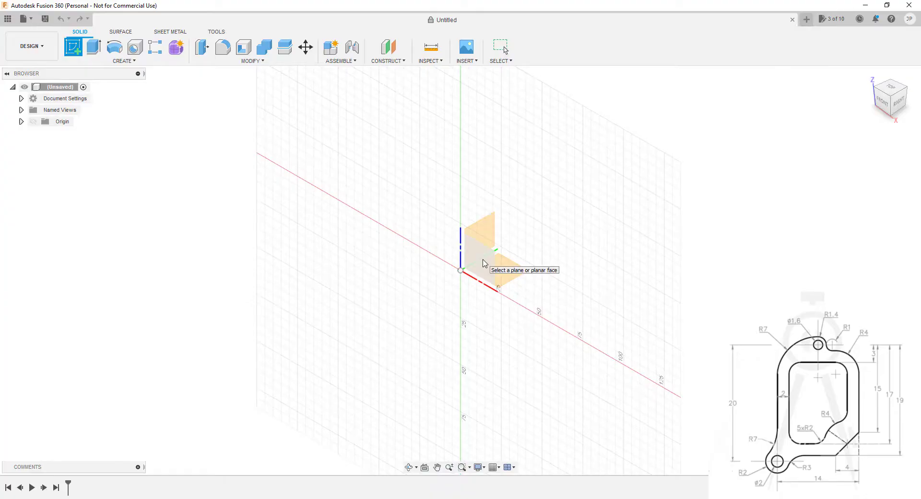
pyautogui.click(484, 263)
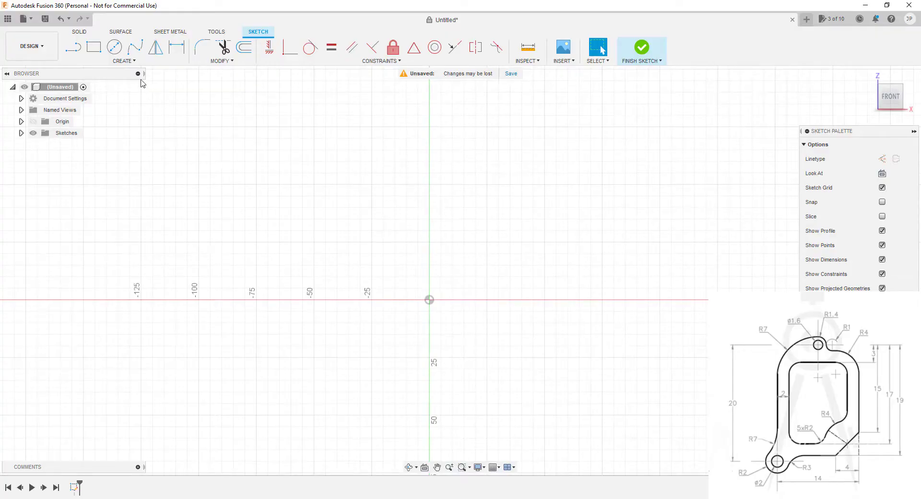
pyautogui.click(115, 49)
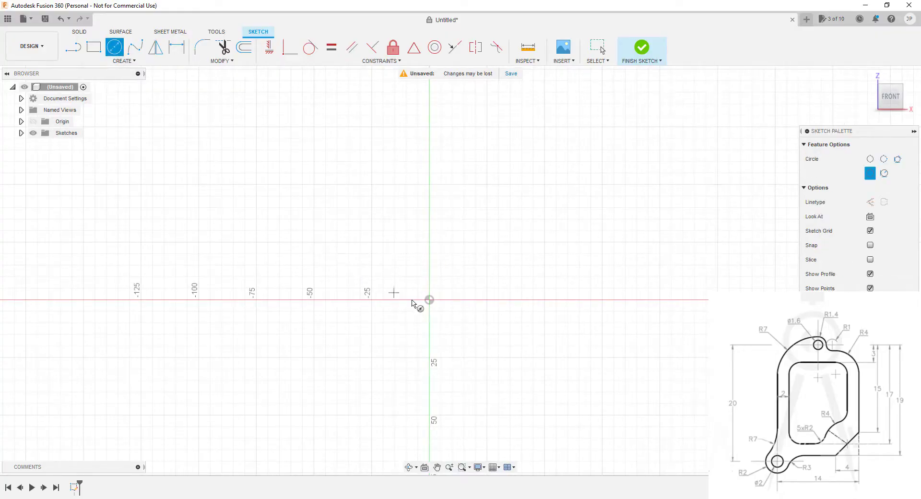
pyautogui.click(430, 302)
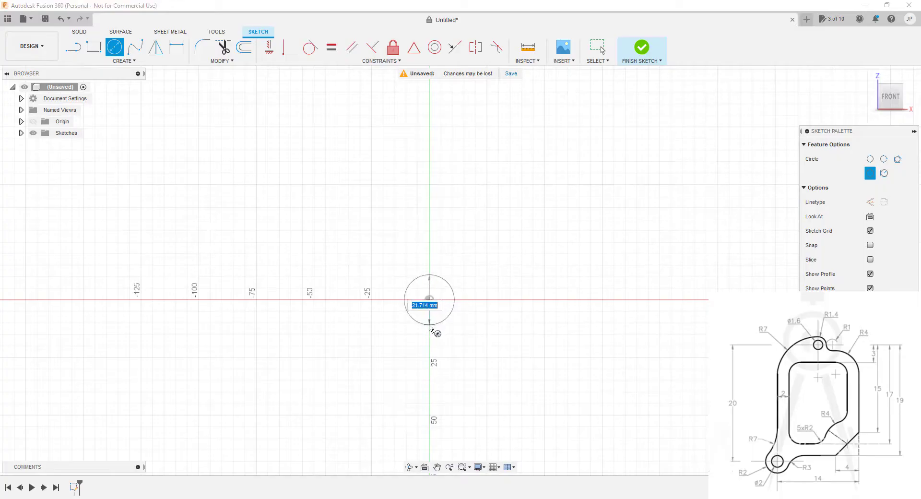
pyautogui.click(432, 325)
pyautogui.click(430, 300)
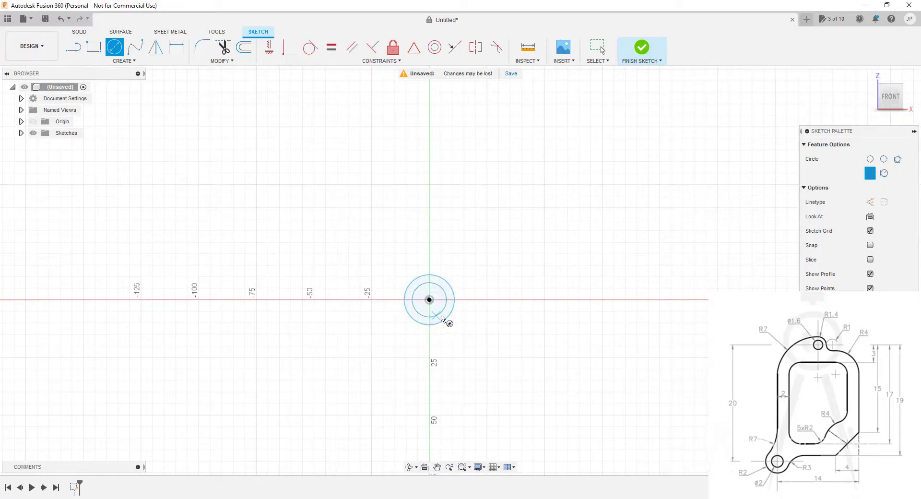
pyautogui.press('Escape')
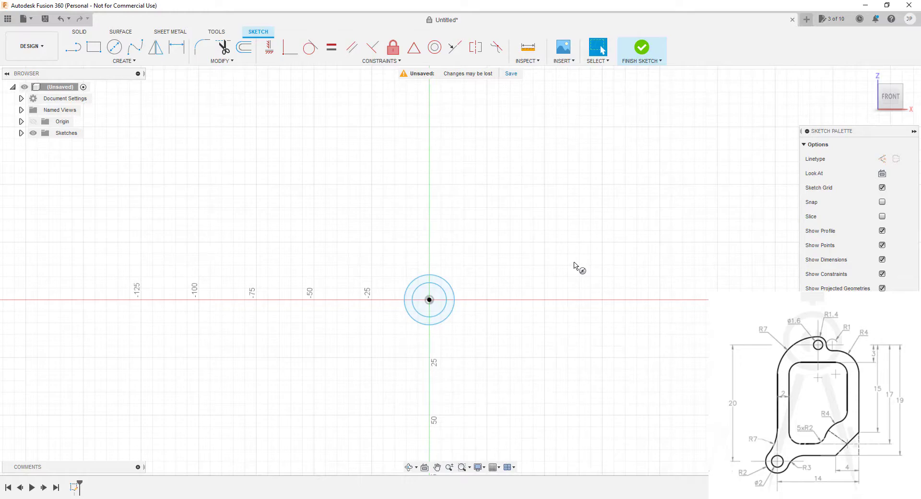
# Dimension the outer circle at the origin to a diameter of 4 mm
pyautogui.press('d')
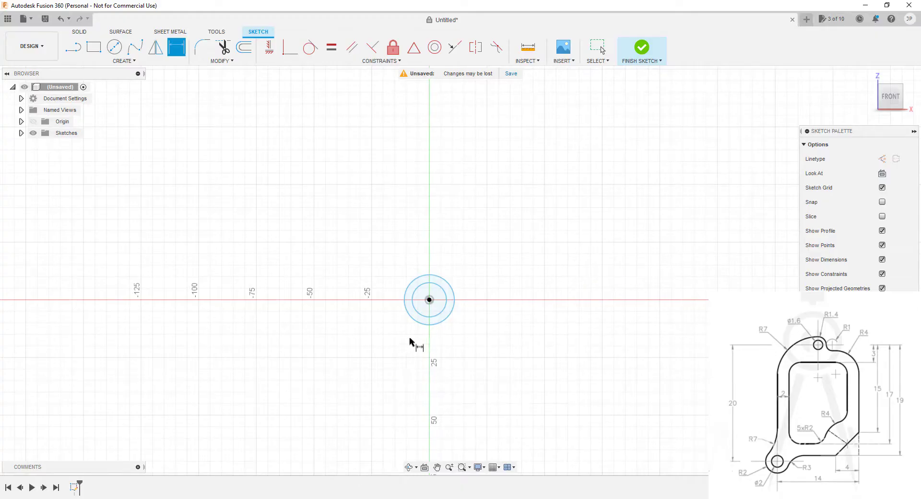
pyautogui.click(414, 323)
pyautogui.click(389, 348)
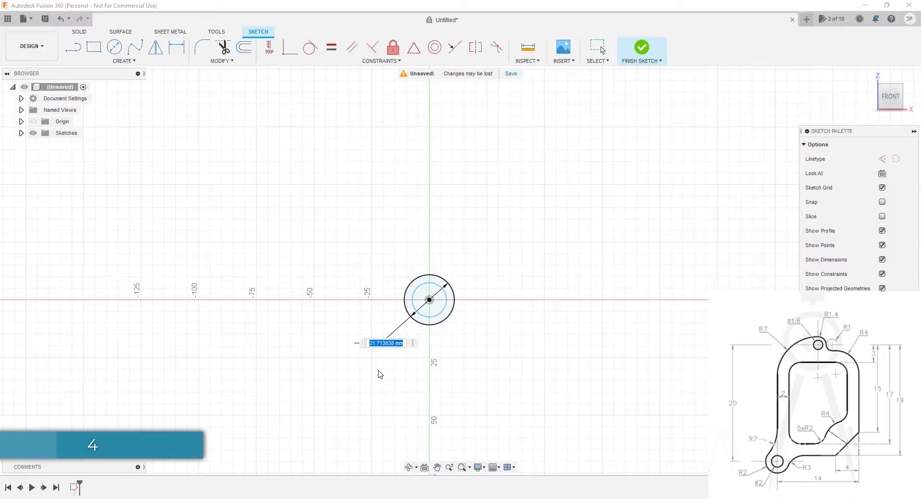
pyautogui.write('4')
pyautogui.press('Return')
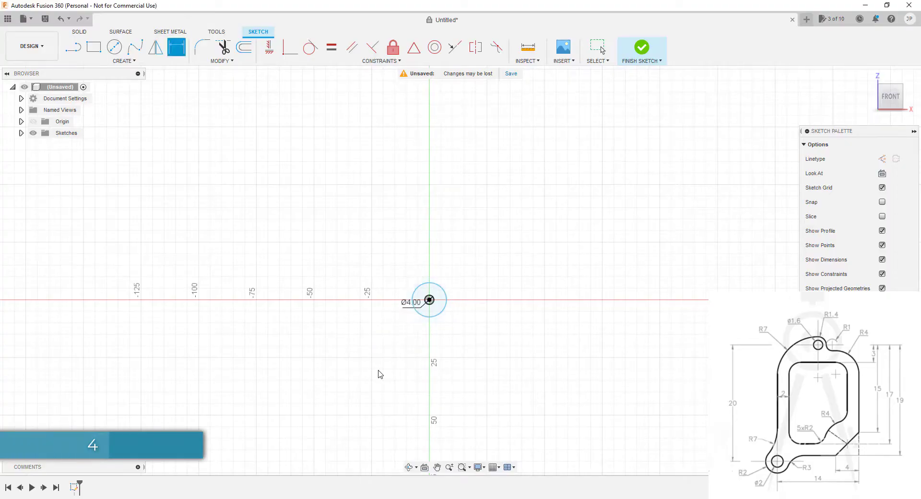
# Dimension the inner circle at the origin to a diameter of 2 mm
pyautogui.click(437, 317)
pyautogui.click(453, 353)
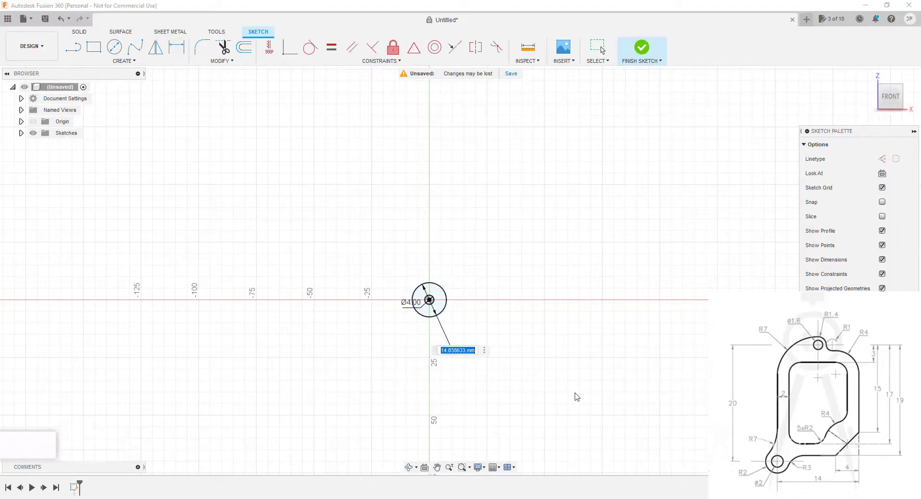
pyautogui.write('2')
pyautogui.press('Return')
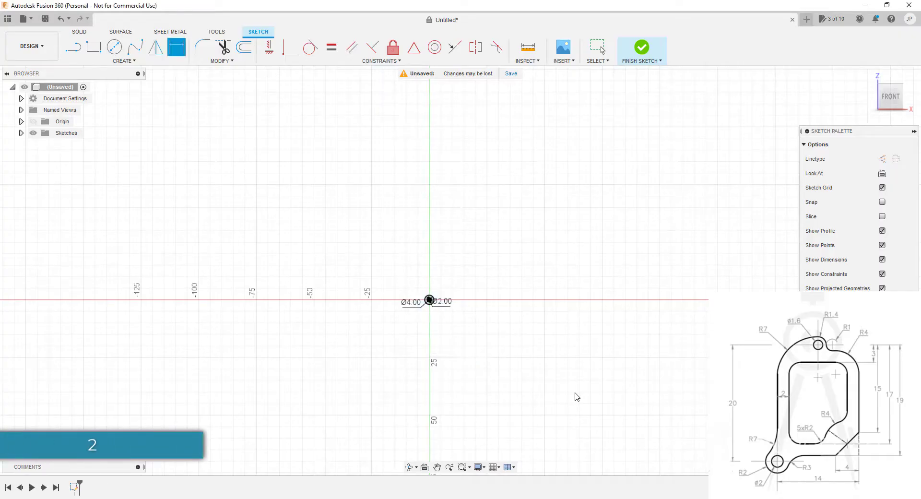
pyautogui.scroll(6, 450, 306)
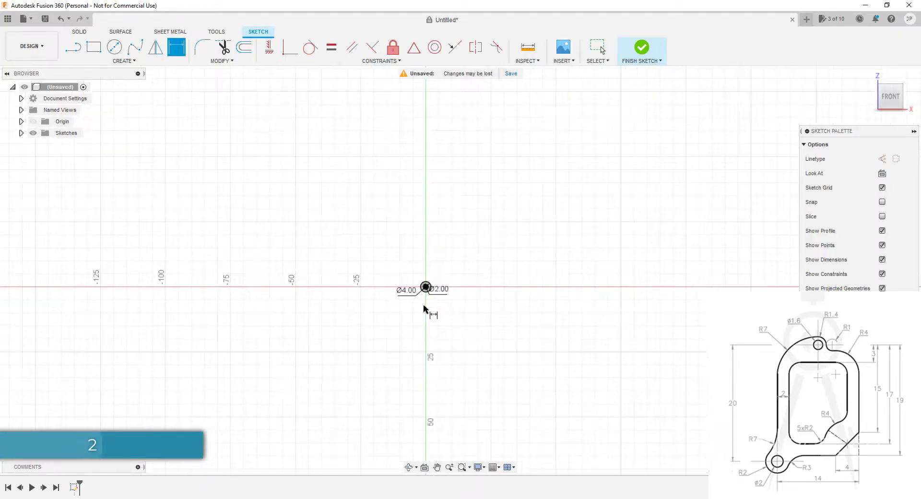
pyautogui.press('Escape')
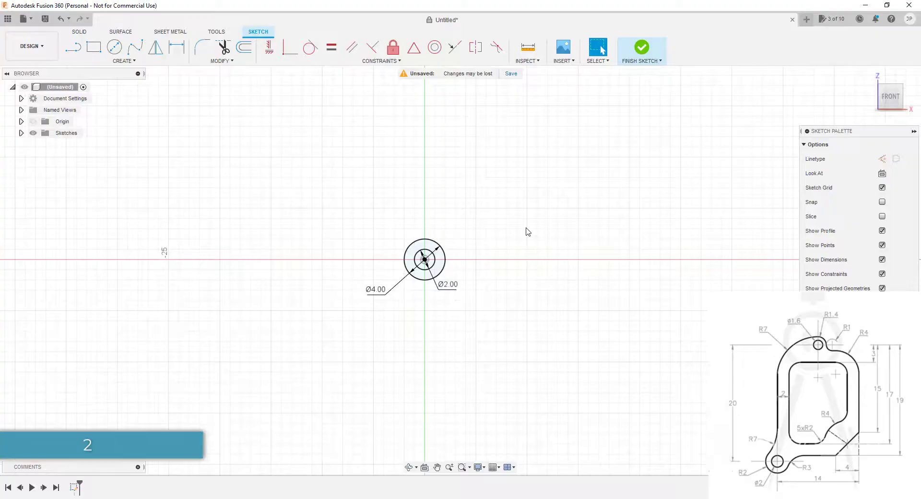
# Draw two concentric circles above and to the right of the origin, about 5 mm and 2.3 mm in diameter
pyautogui.scroll(-2, 528, 226)
pyautogui.moveTo(545, 196); pyautogui.dragTo(473, 304, button='middle')
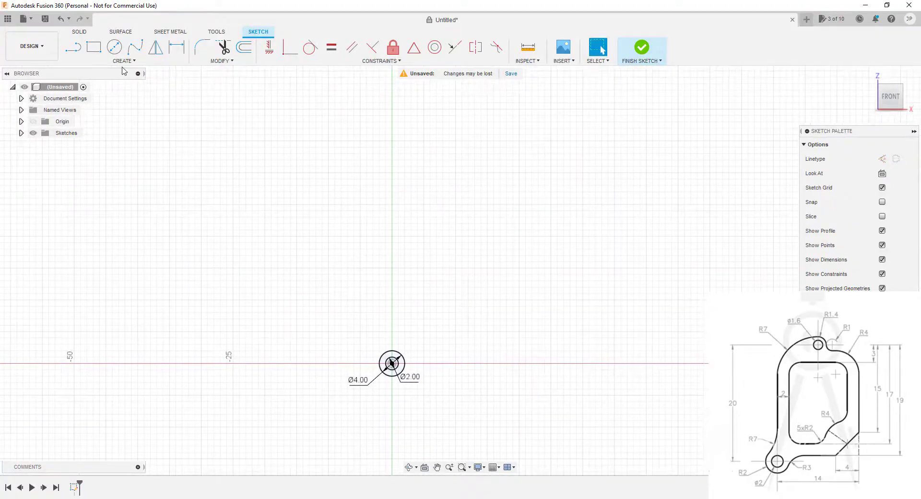
pyautogui.click(114, 46)
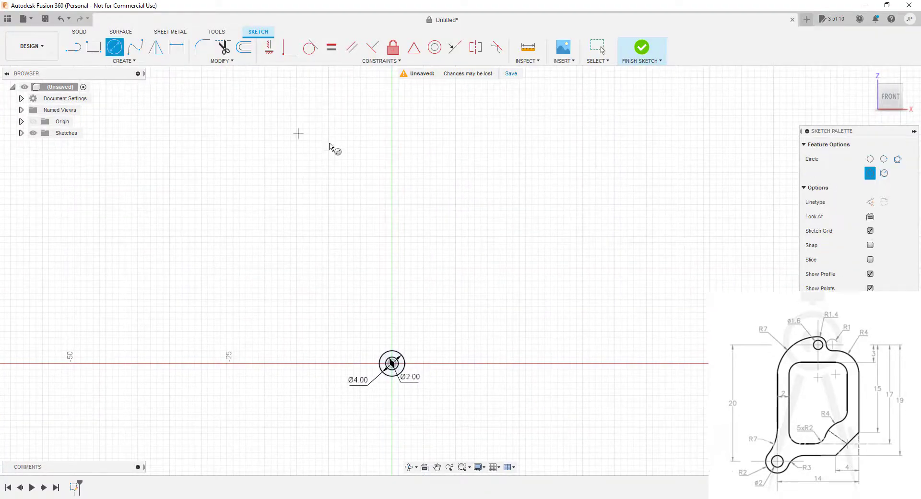
pyautogui.click(483, 144)
pyautogui.click(494, 157)
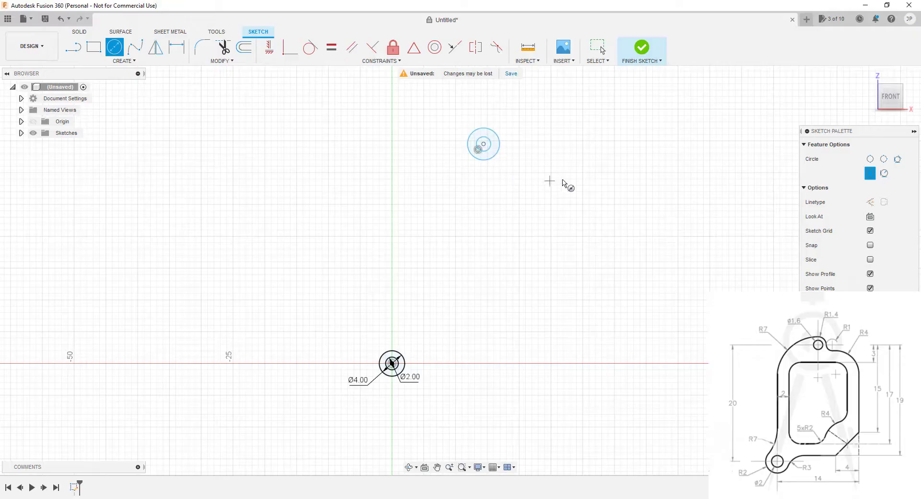
pyautogui.press('Escape')
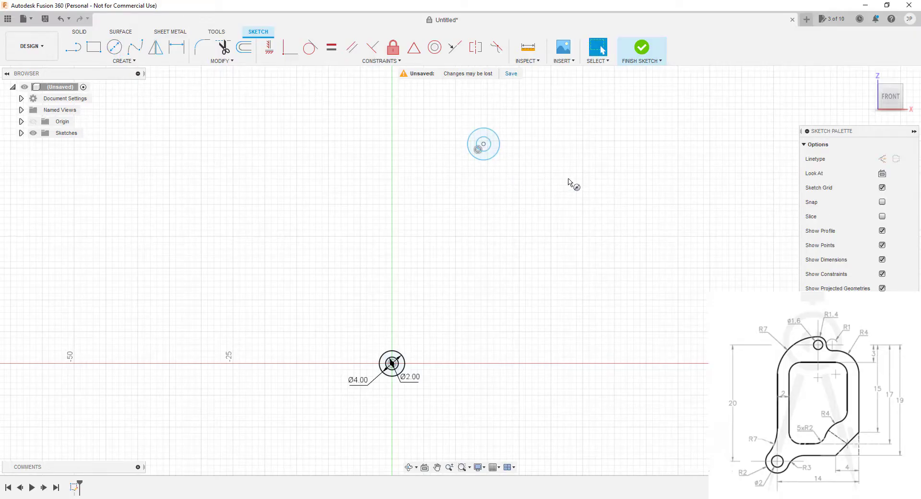
# Dimension the outer circle of the upper pair to a diameter of 2.8 mm
pyautogui.press('d')
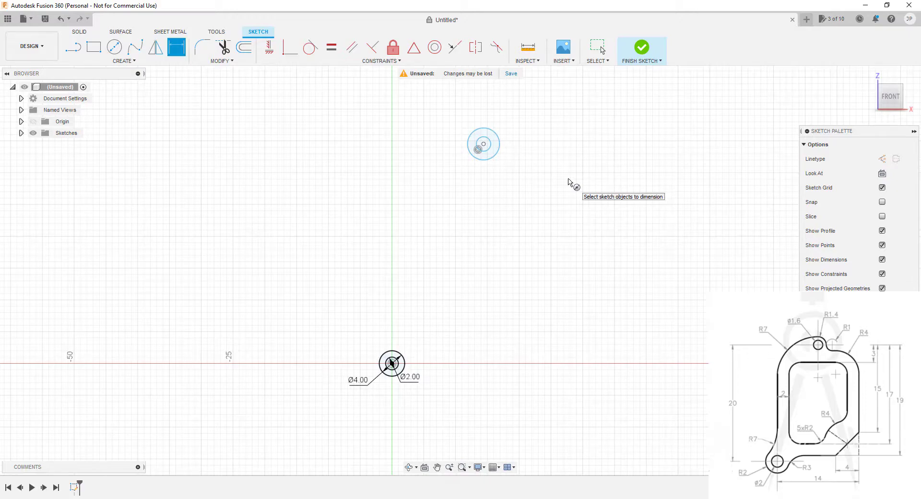
pyautogui.click(499, 140)
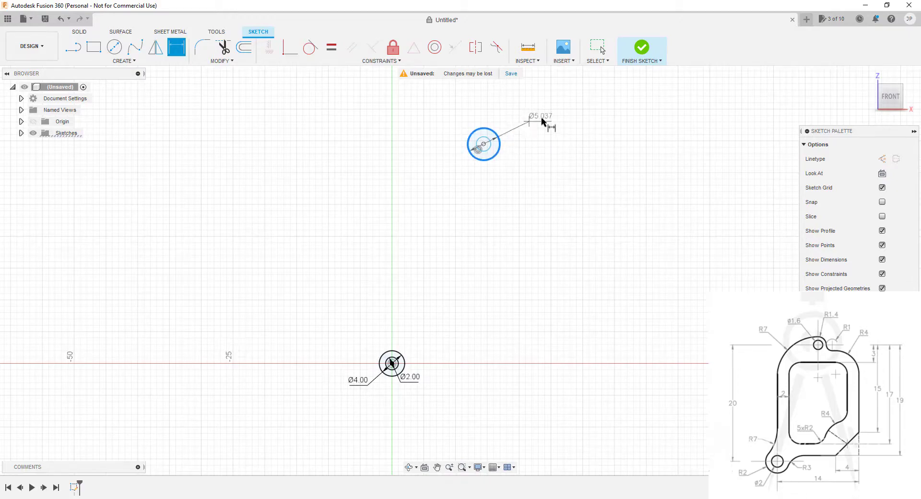
pyautogui.click(553, 118)
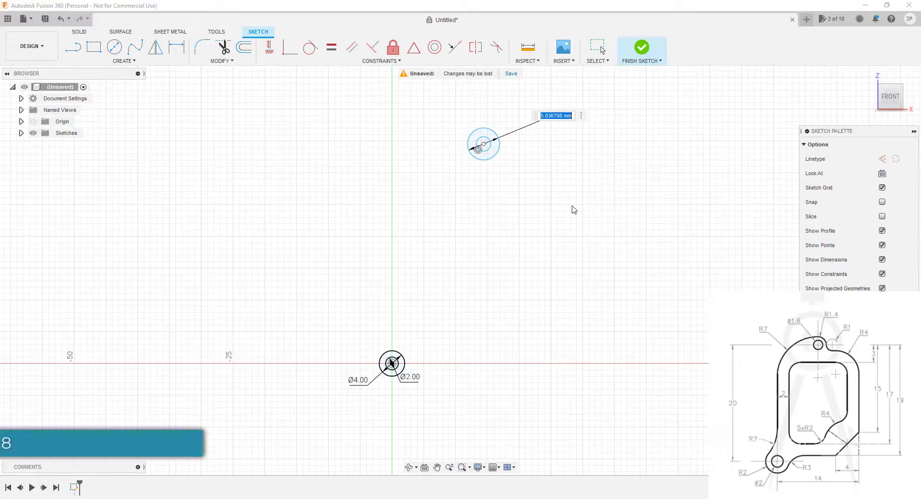
pyautogui.write('2.8')
pyautogui.press('Return')
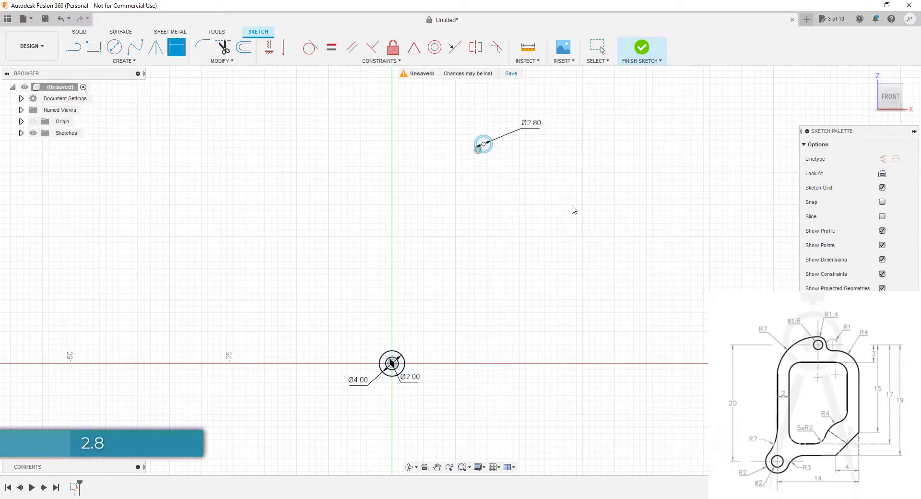
pyautogui.click(489, 151)
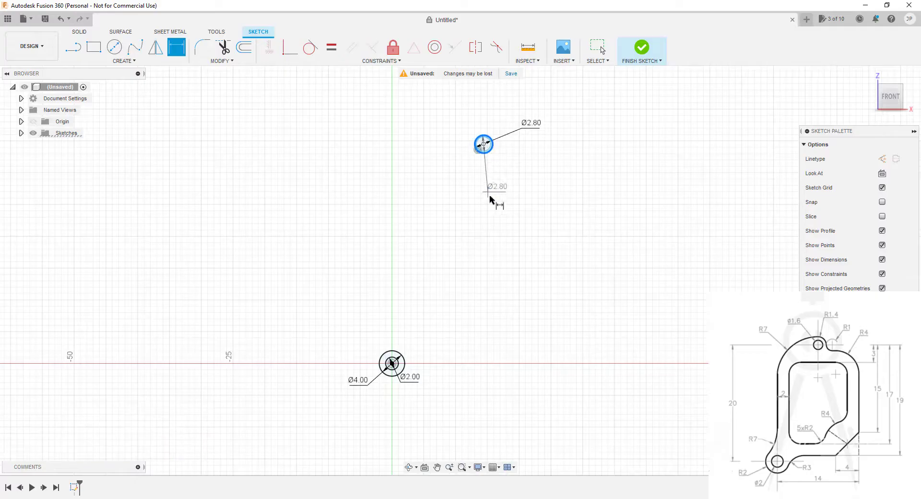
pyautogui.click(495, 198)
pyautogui.click(530, 267)
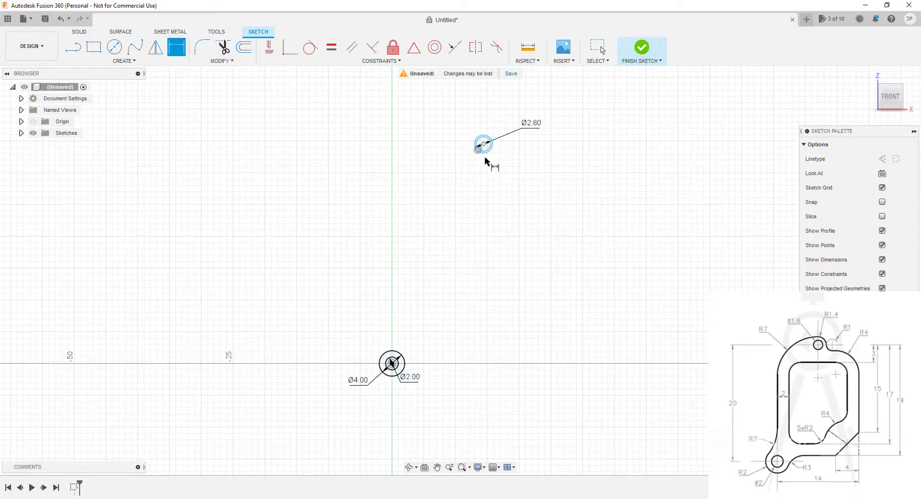
# Dimension the inner circle of the upper pair to a diameter of 1.6 mm
pyautogui.click(486, 146)
pyautogui.click(508, 190)
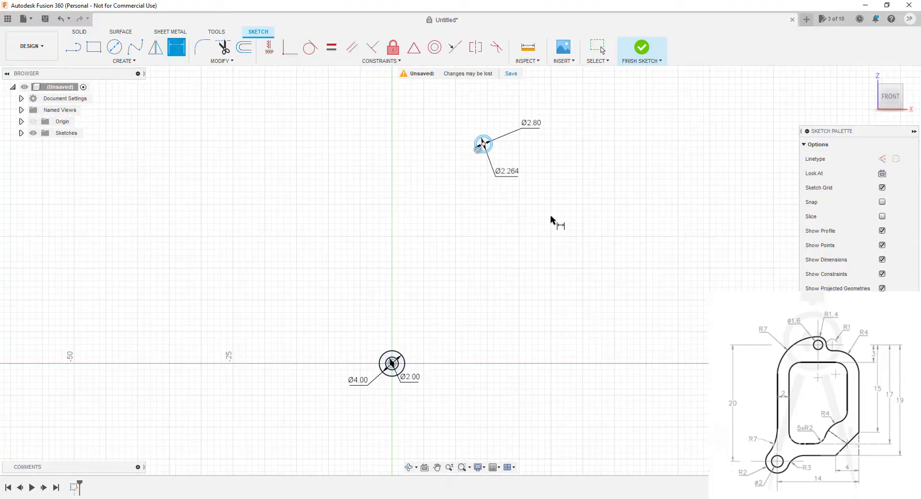
pyautogui.doubleClick(515, 173)
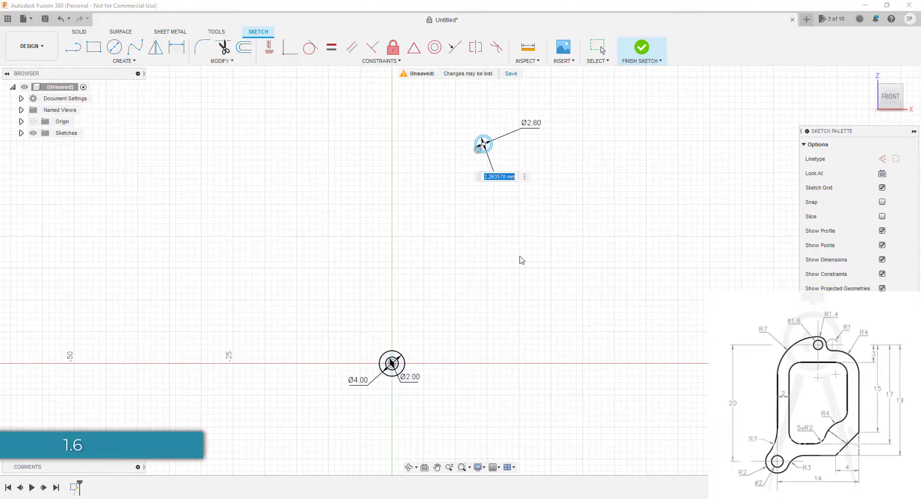
pyautogui.write('1.6')
pyautogui.press('Return')
pyautogui.press('Escape')
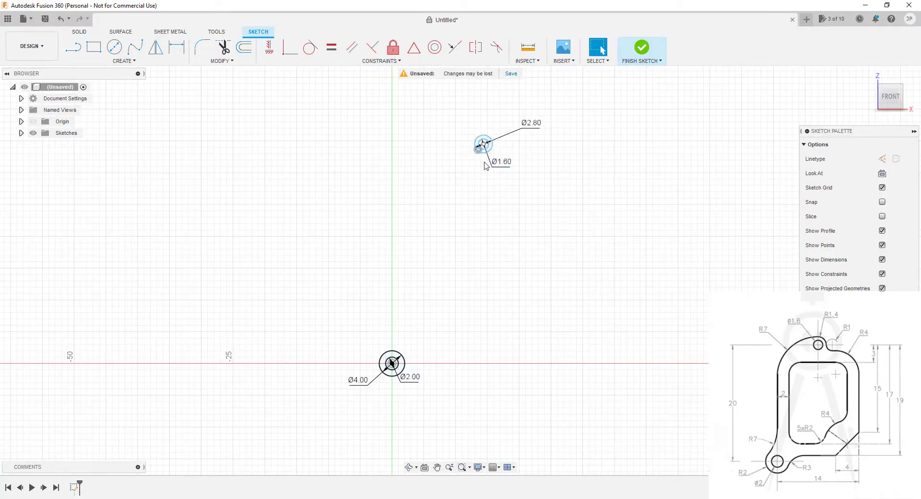
# Shift the upper circle pair slightly to the right and dimension its center 20 mm vertically from the origin circles' center
pyautogui.moveTo(484, 143); pyautogui.dragTo(494, 146)
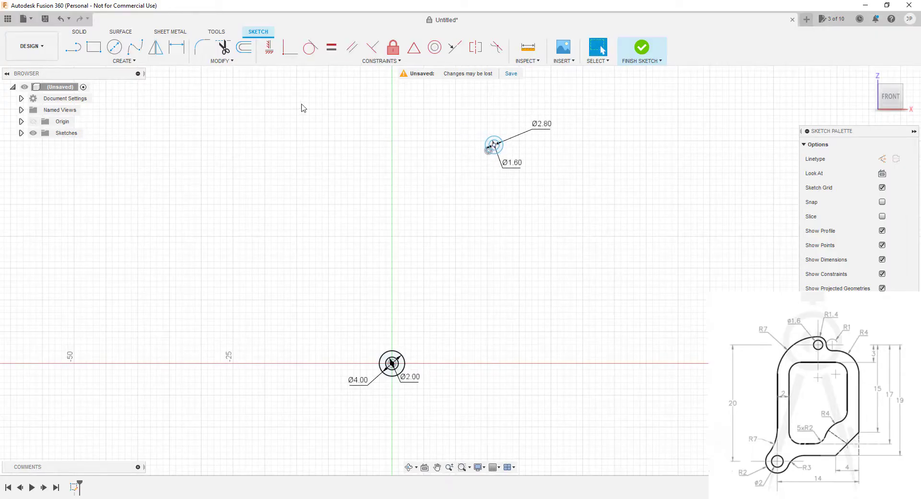
pyautogui.press('d')
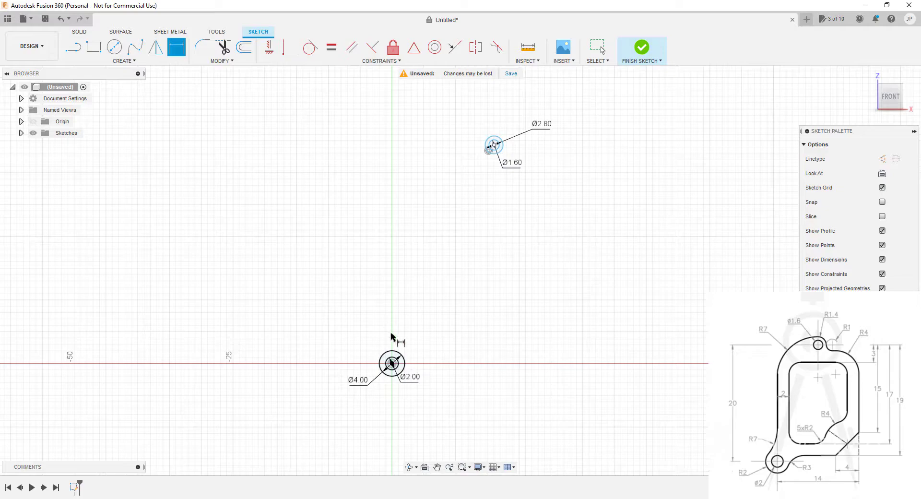
pyautogui.click(392, 363)
pyautogui.click(494, 145)
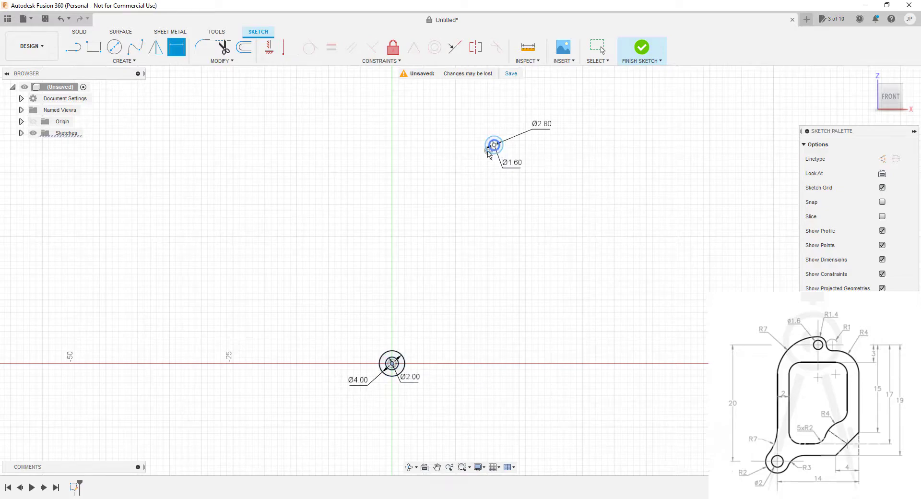
pyautogui.click(315, 259)
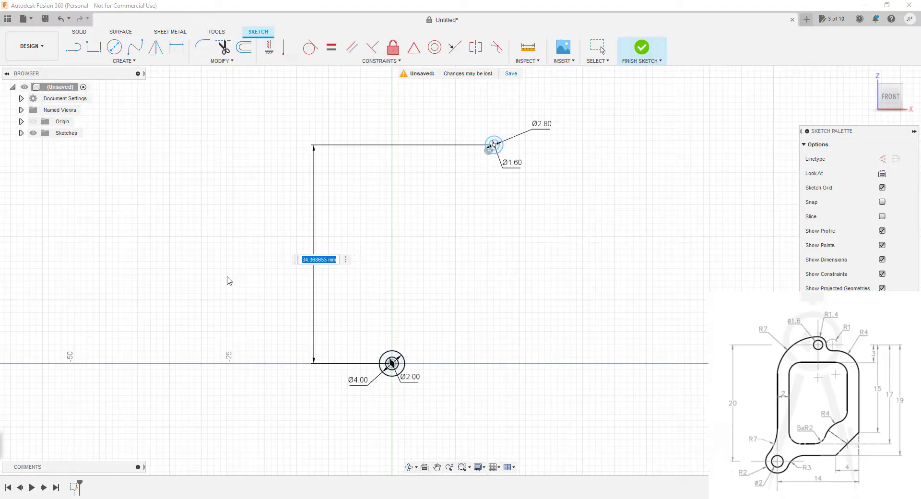
pyautogui.write('20')
pyautogui.press('Return')
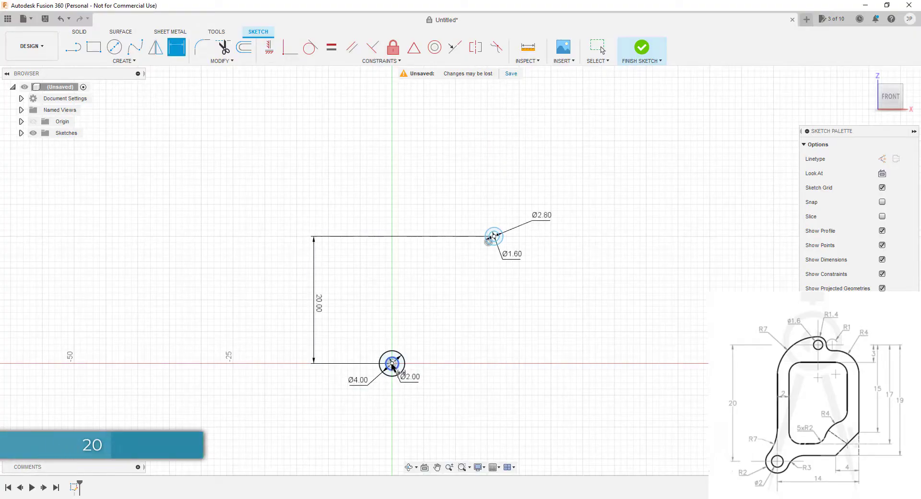
# Dimension the horizontal distance between the centers of the two circle pairs to 7 mm
pyautogui.click(392, 365)
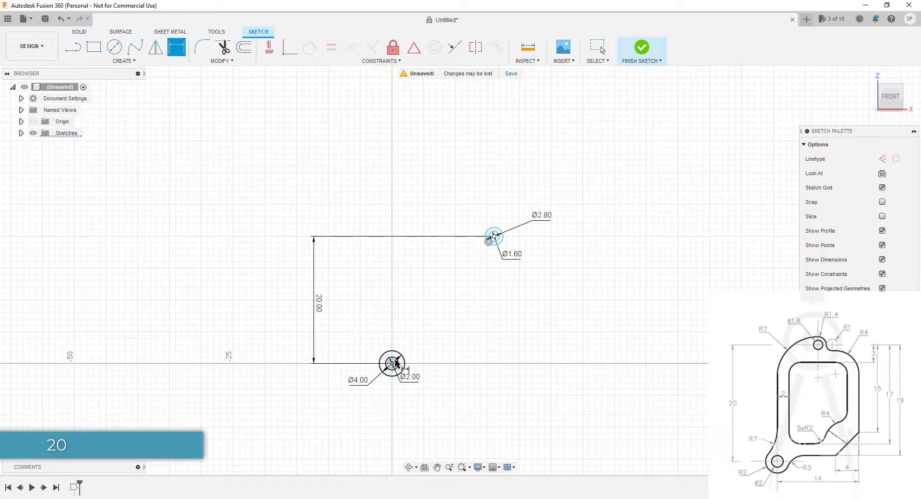
pyautogui.click(494, 236)
pyautogui.click(444, 405)
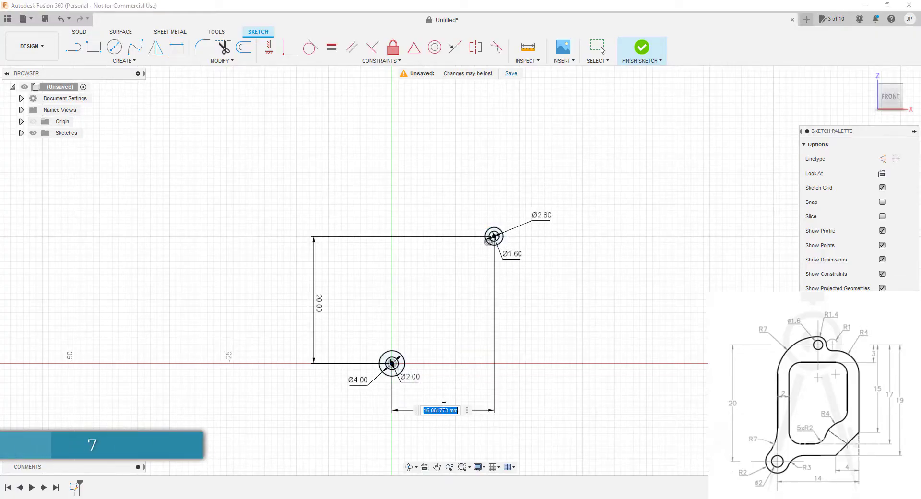
pyautogui.write('7')
pyautogui.press('Return')
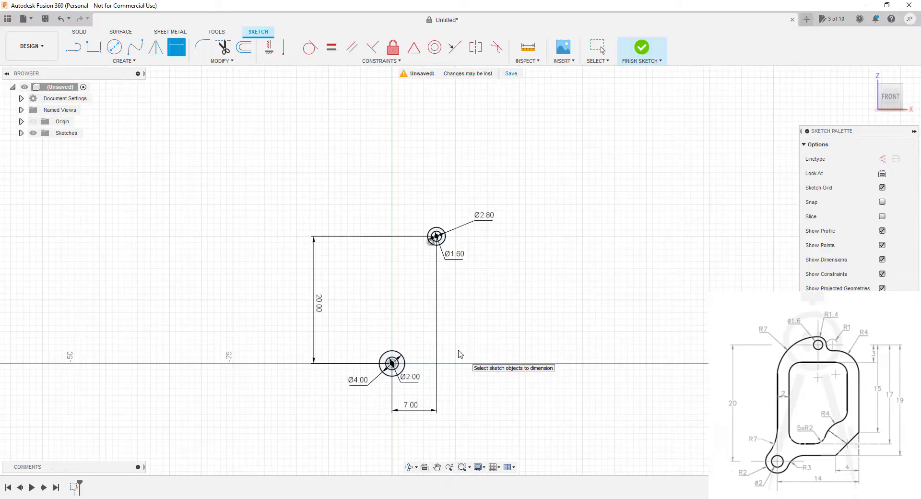
# Draw two nested rectangles between the upper and lower circle pairs, the outer one about 13.4 mm wide
pyautogui.click(94, 46)
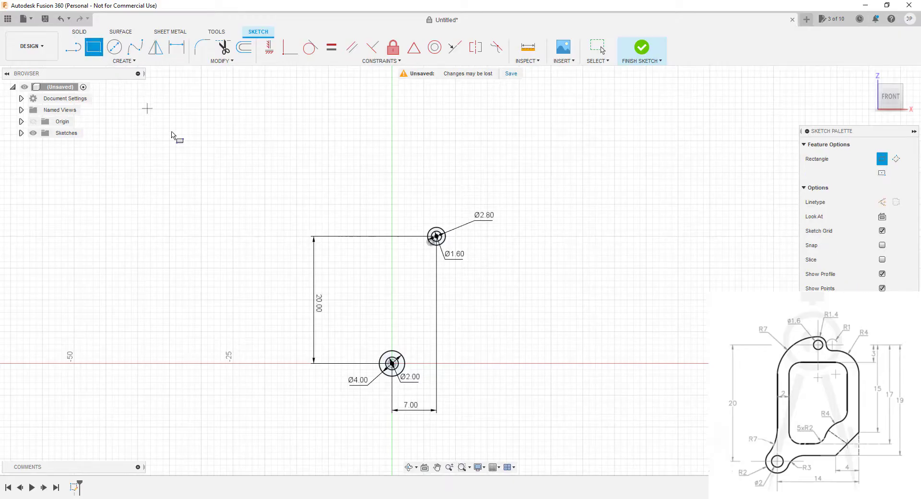
pyautogui.click(388, 242)
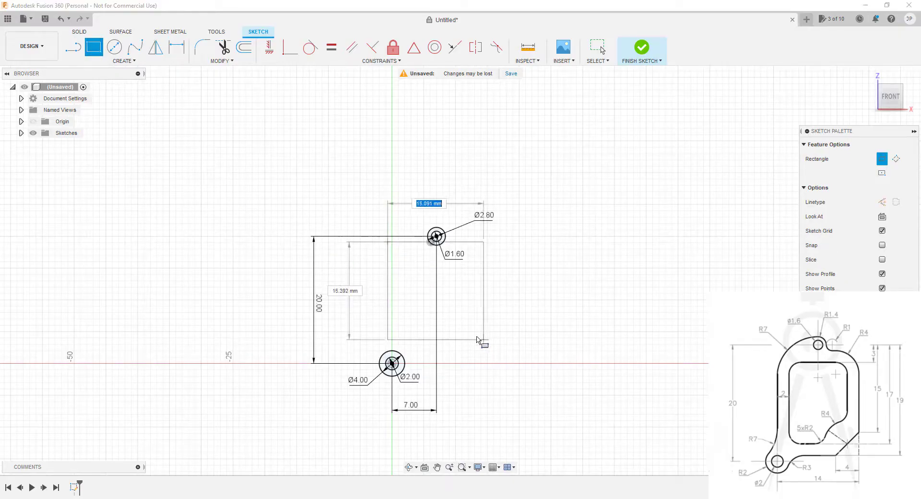
pyautogui.click(473, 354)
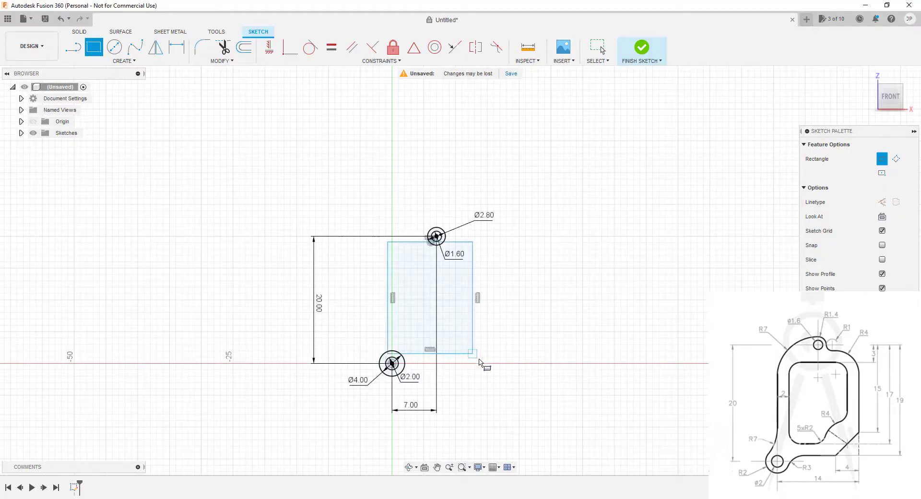
pyautogui.click(400, 255)
pyautogui.click(464, 343)
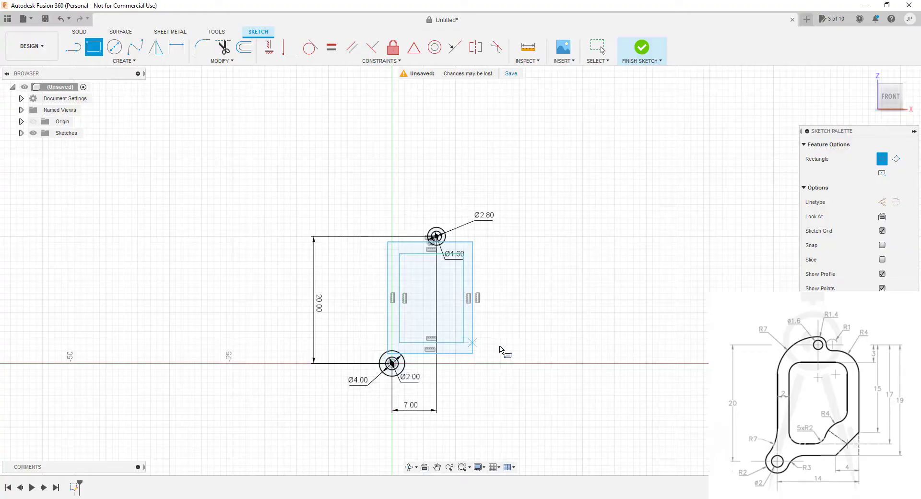
pyautogui.press('Escape')
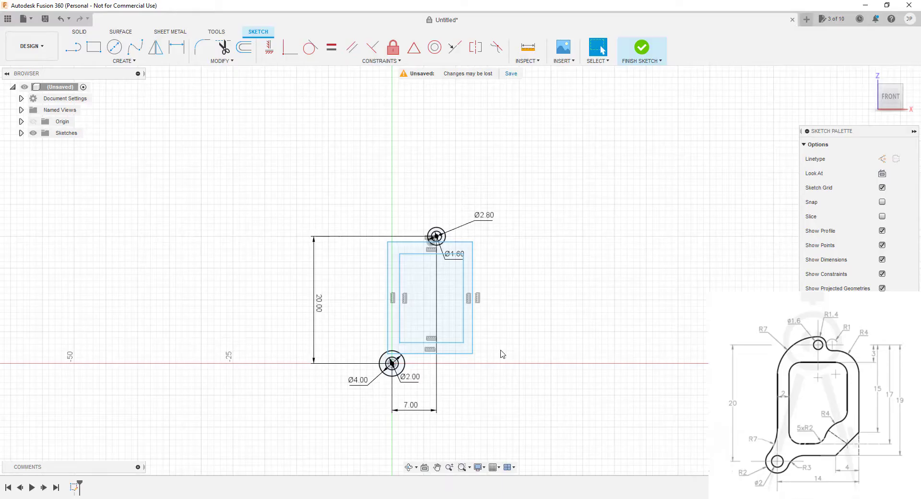
# Dimension the outer rectangle's bottom edge 19 mm vertically from the center of the upper circles
pyautogui.press('d')
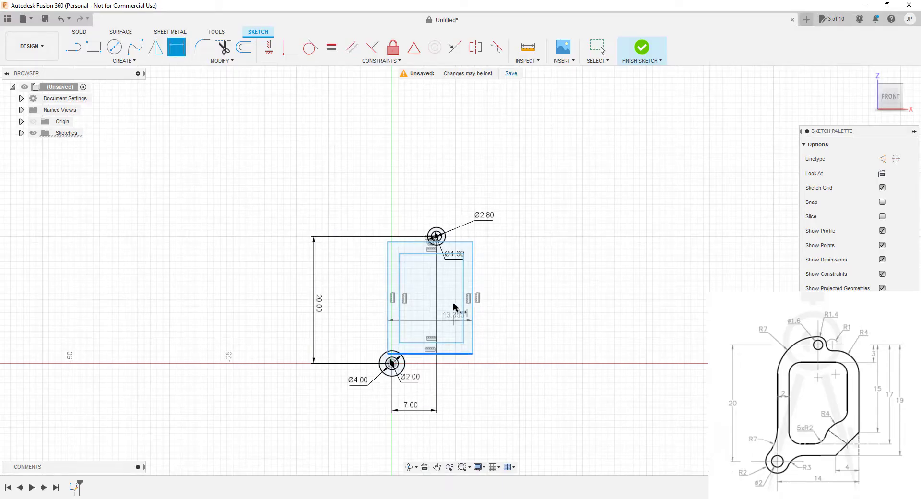
pyautogui.click(437, 238)
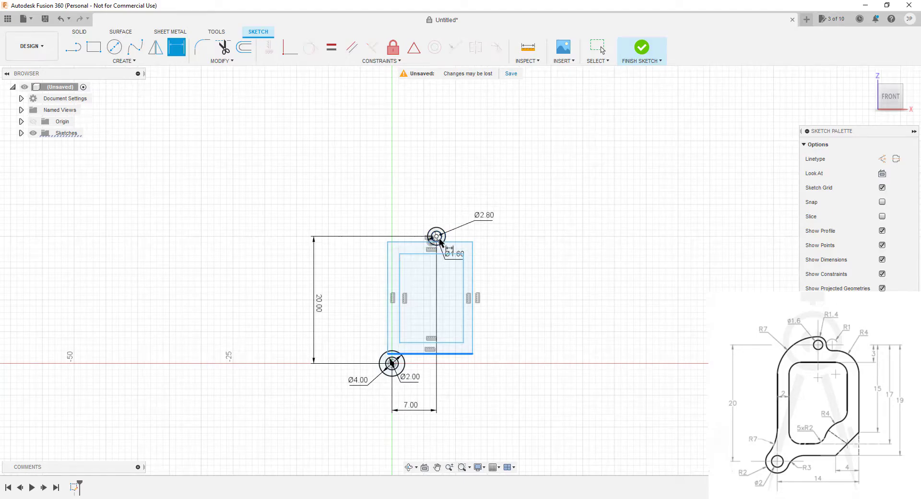
pyautogui.click(456, 354)
pyautogui.click(567, 307)
pyautogui.write('19')
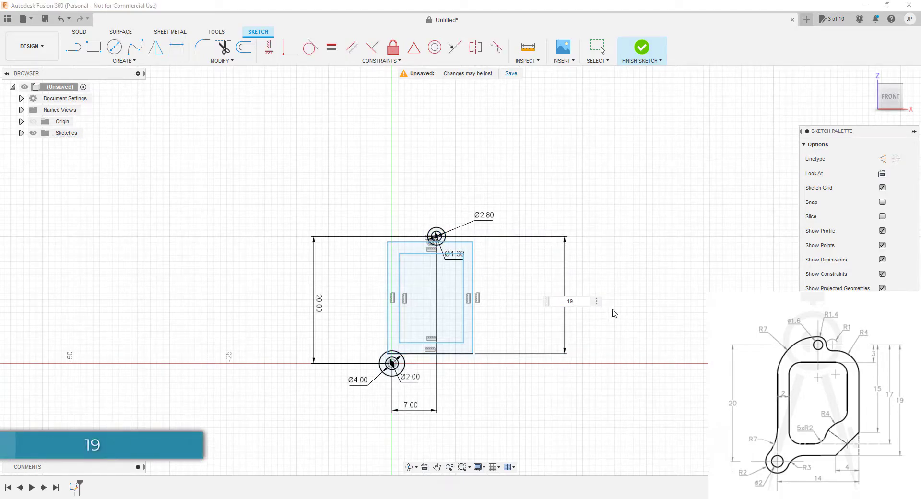
pyautogui.press('Return')
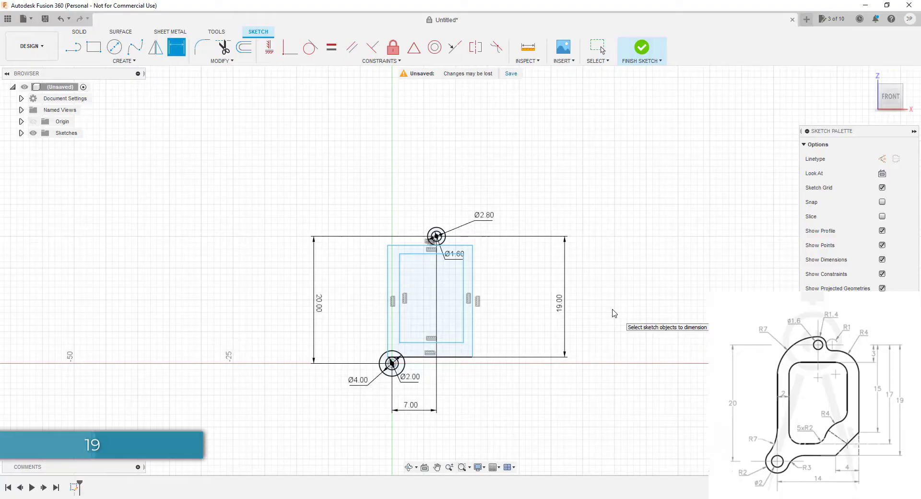
# Dimension the inner rectangle's bottom edge 17 mm vertically from the center of the upper circles
pyautogui.click(448, 343)
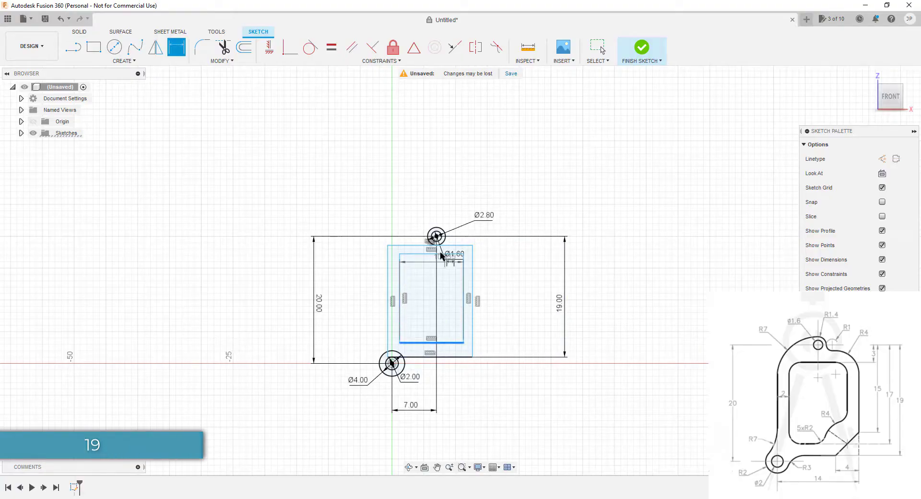
pyautogui.click(437, 236)
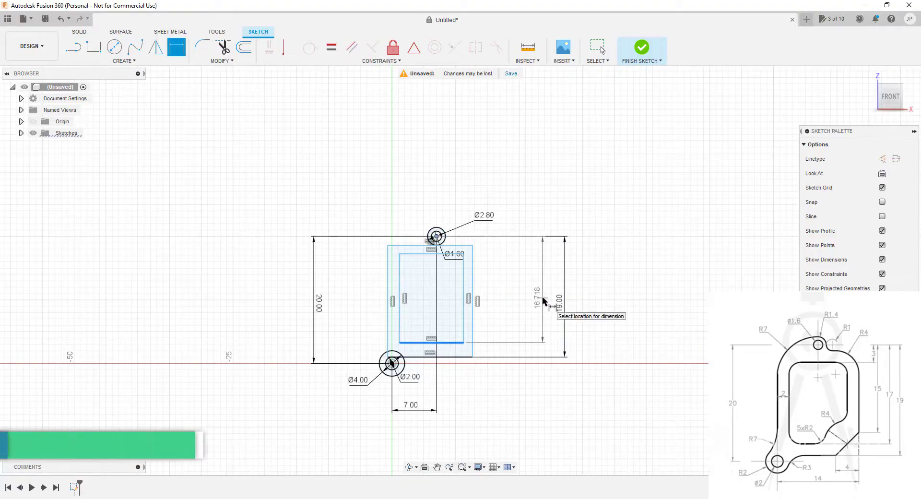
pyautogui.click(541, 299)
pyautogui.write('17')
pyautogui.press('Return')
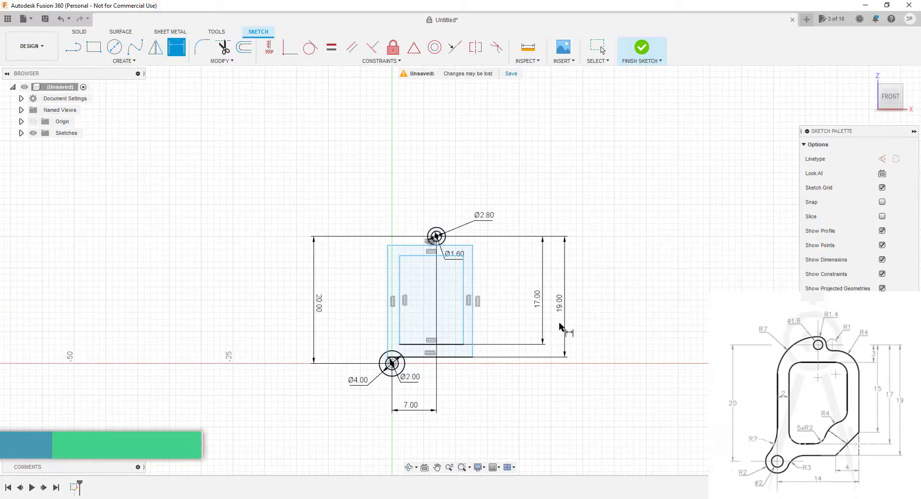
# Dimension the outer rectangle's width to 14 mm between its two vertical sides
pyautogui.click(389, 283)
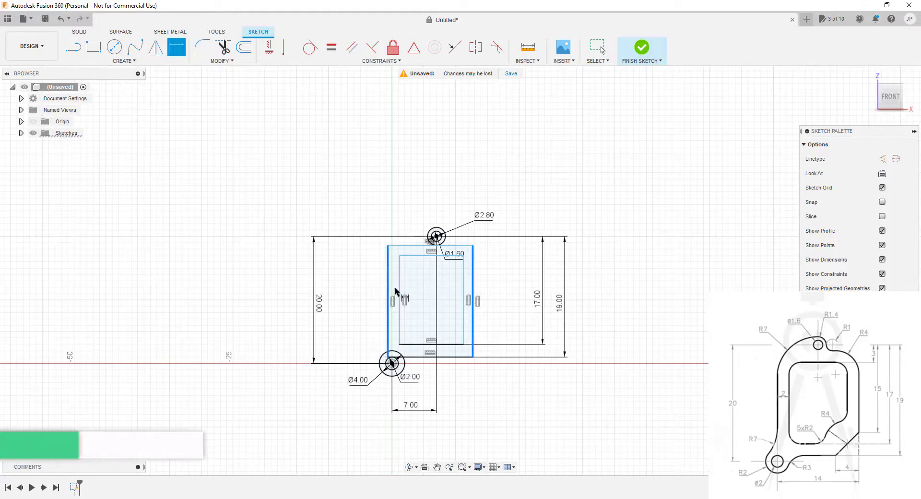
pyautogui.click(473, 326)
pyautogui.click(450, 434)
pyautogui.write('14')
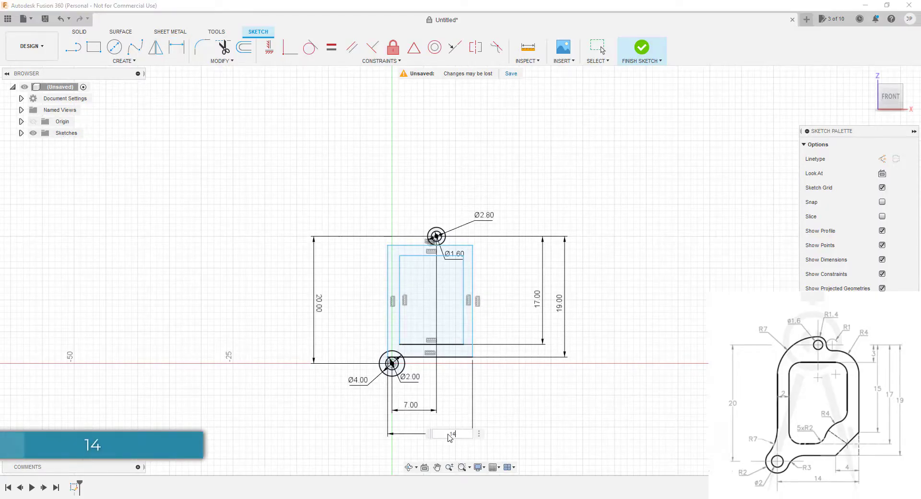
pyautogui.press('Return')
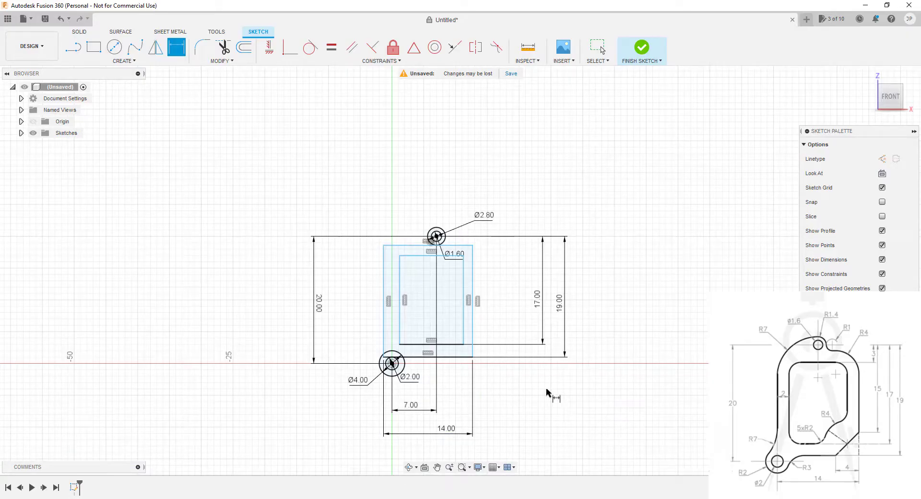
pyautogui.press('Escape')
# Make the outer rectangle's left side coincident with the center of the origin circles
pyautogui.scroll(5, 403, 367)
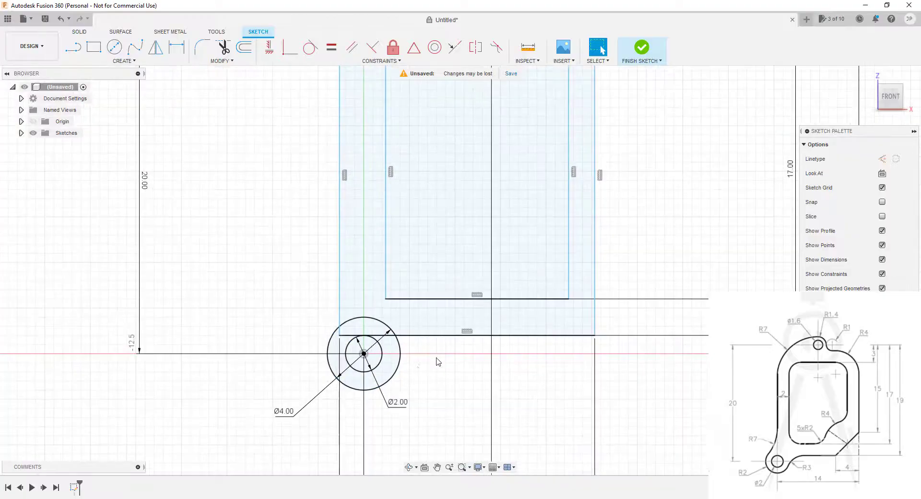
pyautogui.click(341, 289)
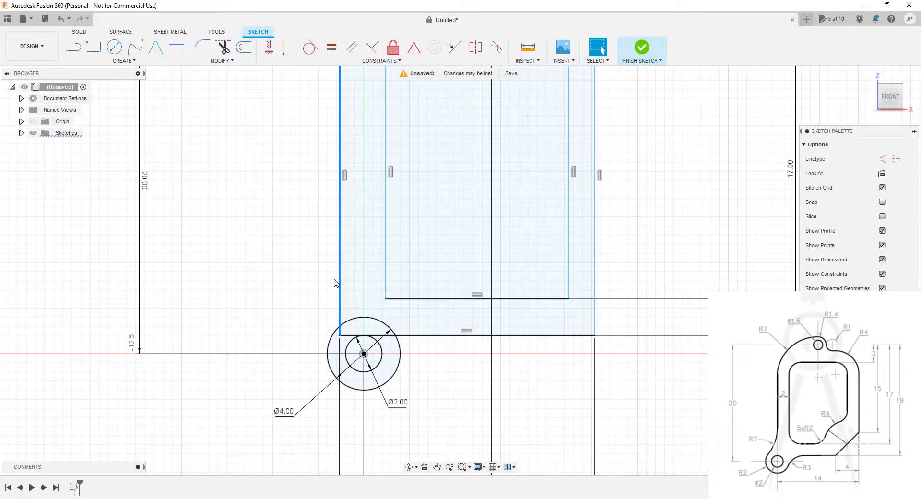
pyautogui.keyDown('shift'); pyautogui.click(364, 355); pyautogui.keyUp('shift')
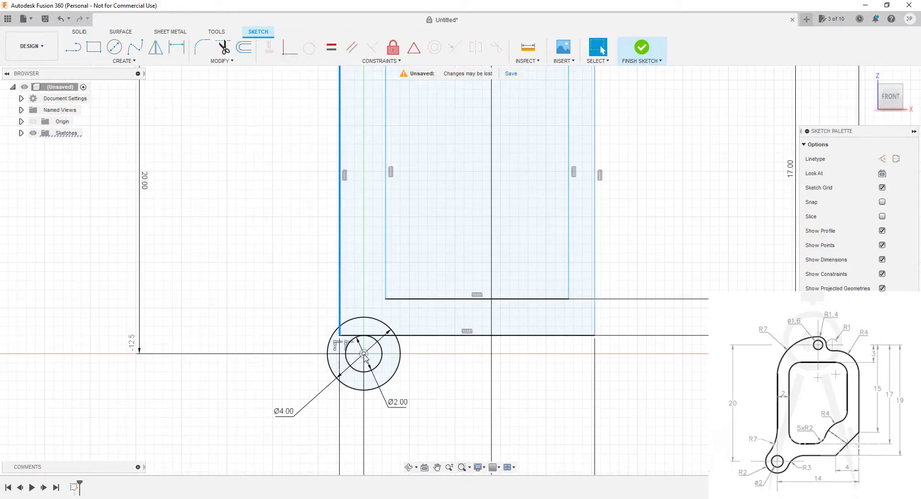
pyautogui.click(289, 50)
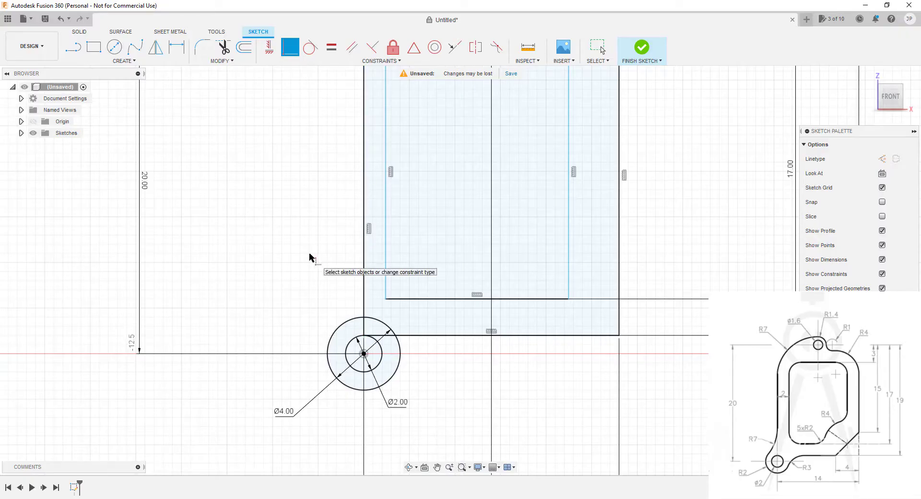
pyautogui.press('Escape')
# Dimension the gap between the left sides of the outer and inner rectangles to 2 mm
pyautogui.scroll(1, 317, 247)
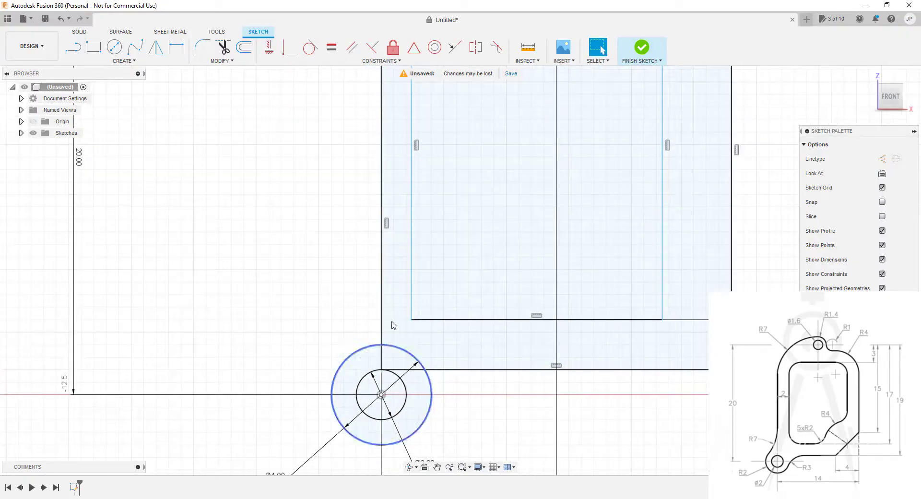
pyautogui.scroll(-3, 349, 313)
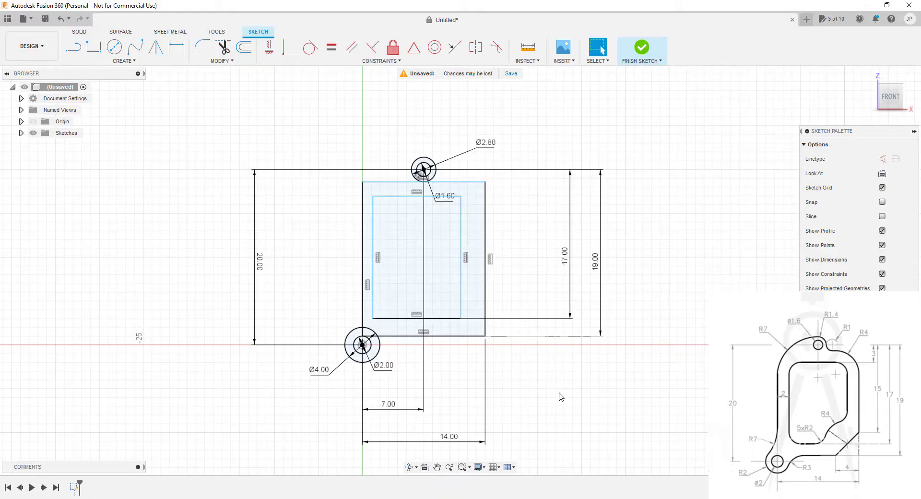
pyautogui.press('d')
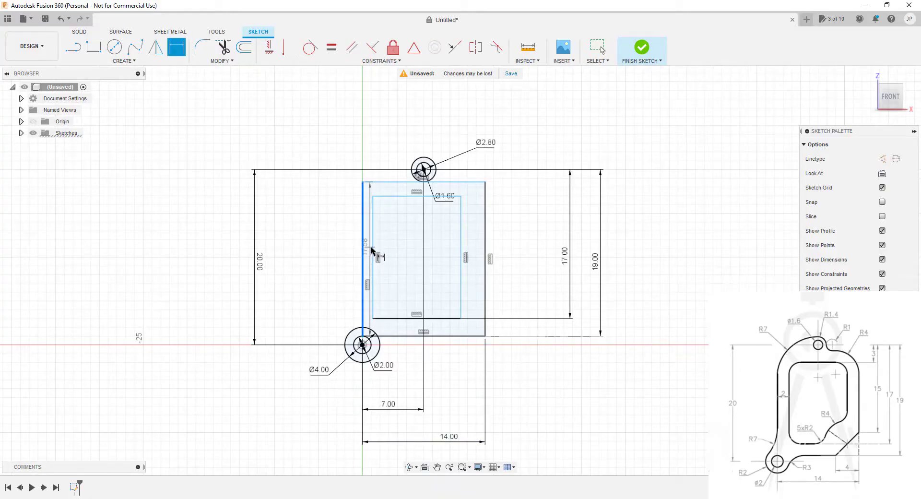
pyautogui.click(371, 250)
pyautogui.click(373, 255)
pyautogui.click(331, 255)
pyautogui.write('2')
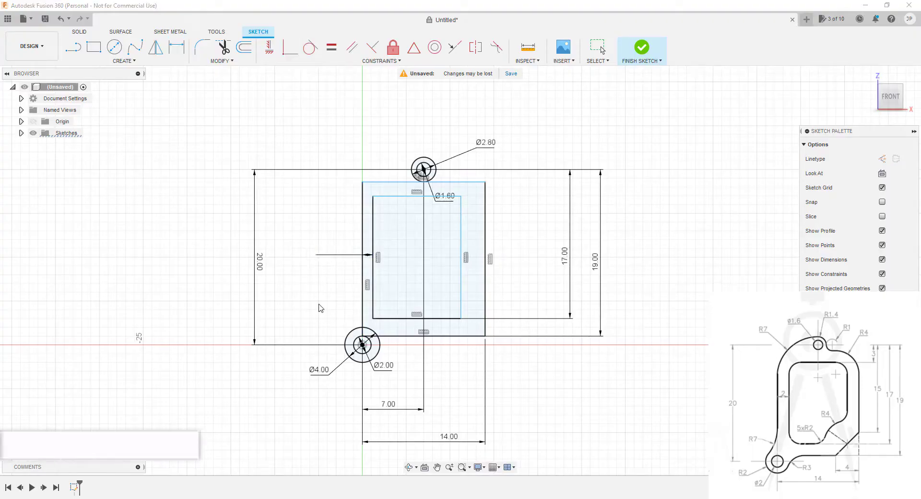
pyautogui.press('Return')
# Dimension the gap between the right sides of the inner and outer rectangles to 2 mm
pyautogui.click(468, 242)
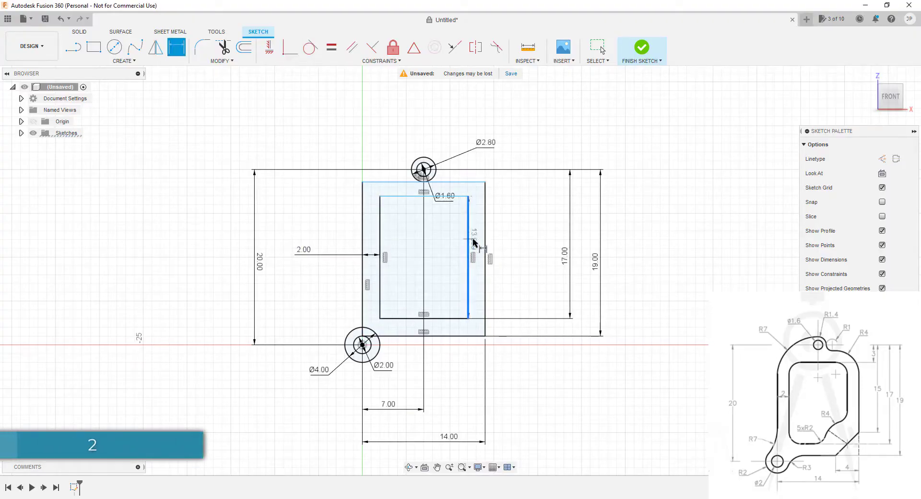
pyautogui.click(485, 245)
pyautogui.click(520, 235)
pyautogui.write('2')
pyautogui.press('Return')
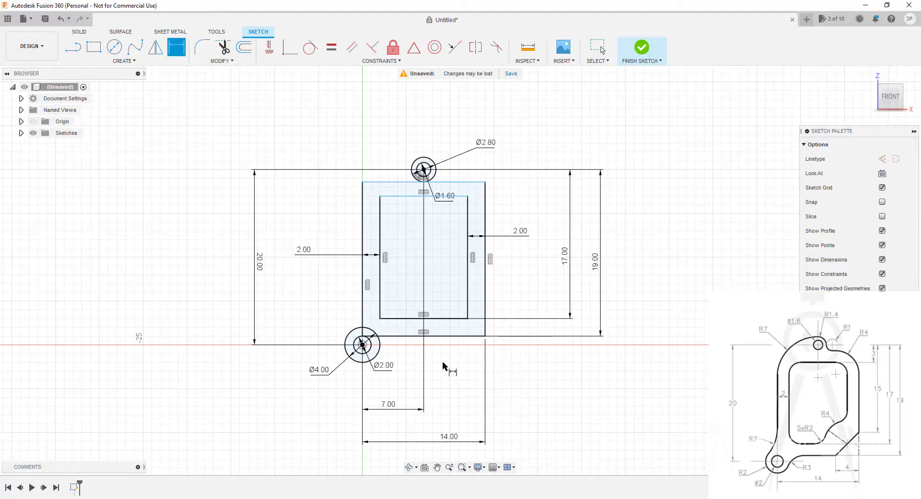
pyautogui.press('Escape')
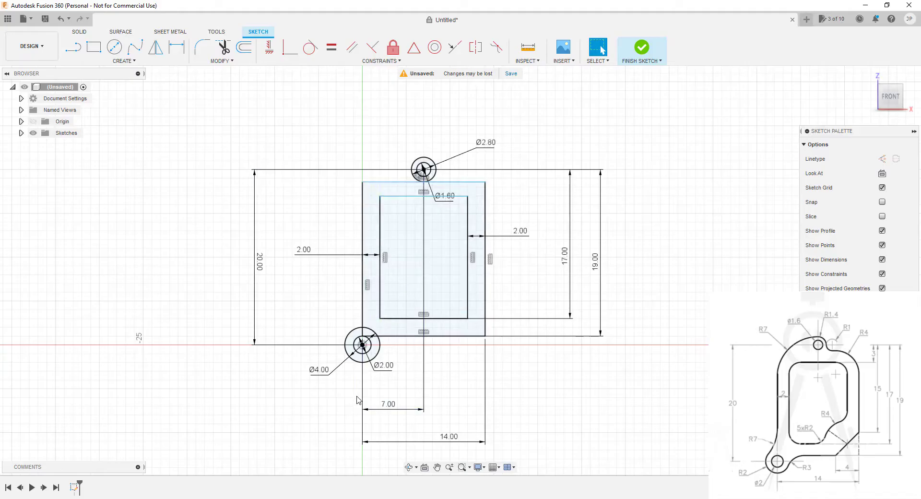
# Trim the outer rectangle's corner segments inside the 4 mm circle and the circle's arc lying inside the rectangle
pyautogui.scroll(-1, 362, 353)
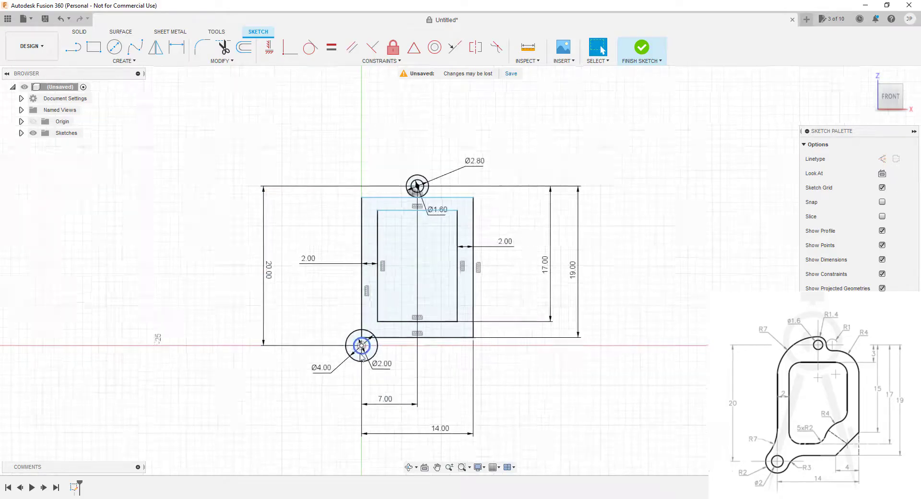
pyautogui.scroll(5, 363, 342)
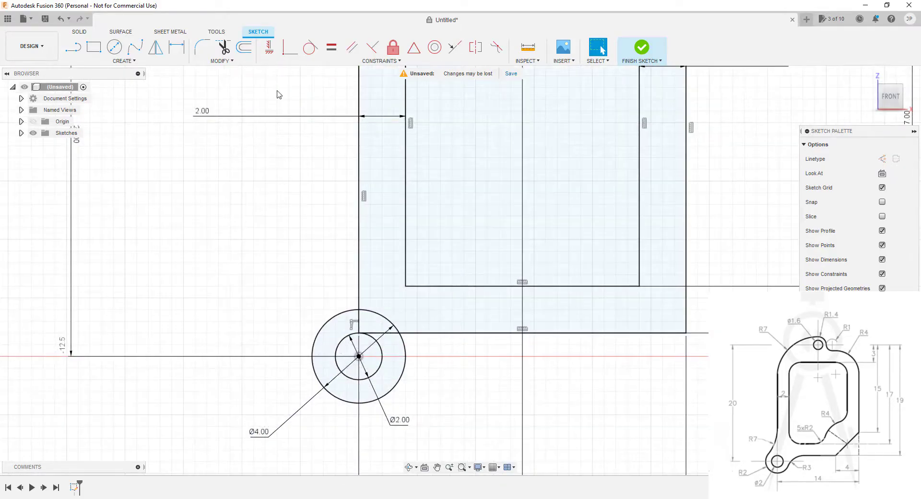
pyautogui.click(224, 48)
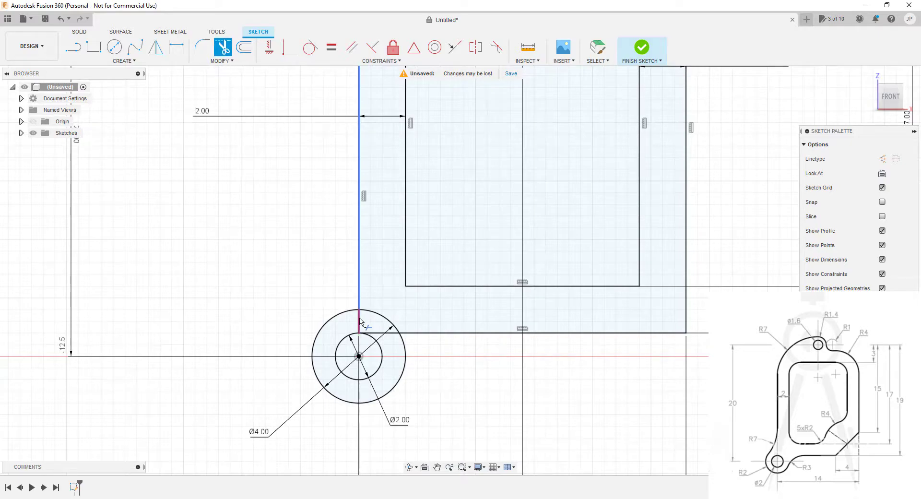
pyautogui.click(361, 320)
pyautogui.click(379, 335)
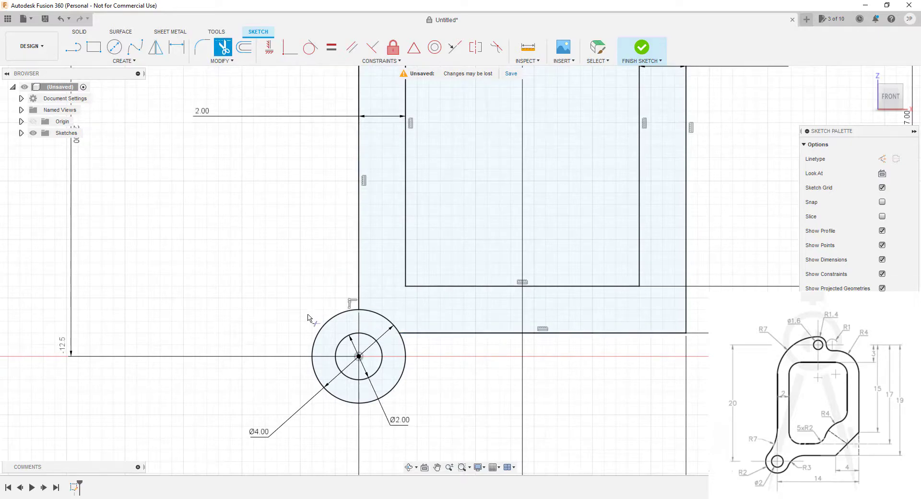
pyautogui.click(378, 320)
pyautogui.press('Escape')
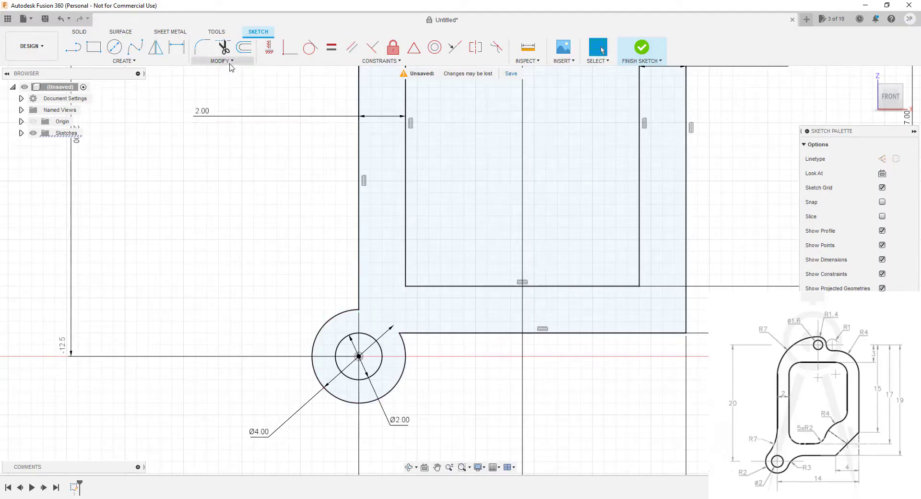
# Fillet the corner between the outer rectangle's left side and the 4 mm boss arc with a 7 mm radius
pyautogui.click(202, 46)
pyautogui.click(359, 311)
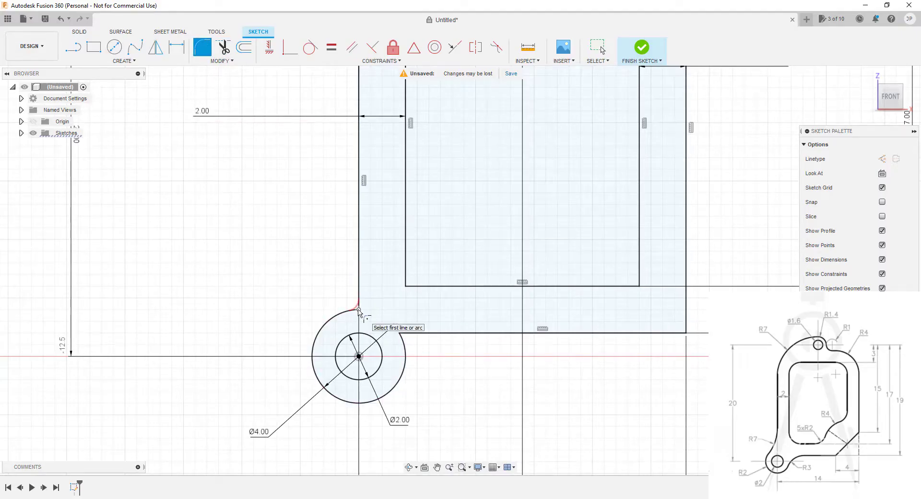
pyautogui.write('7')
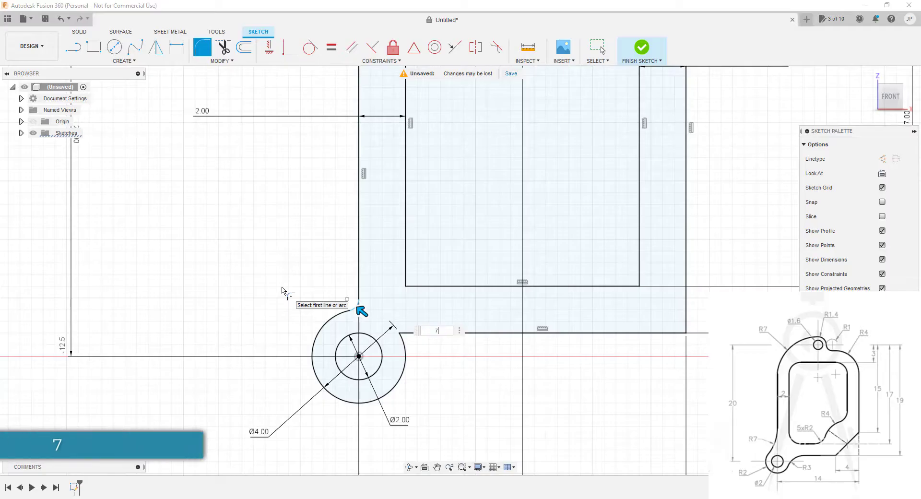
pyautogui.press('Return')
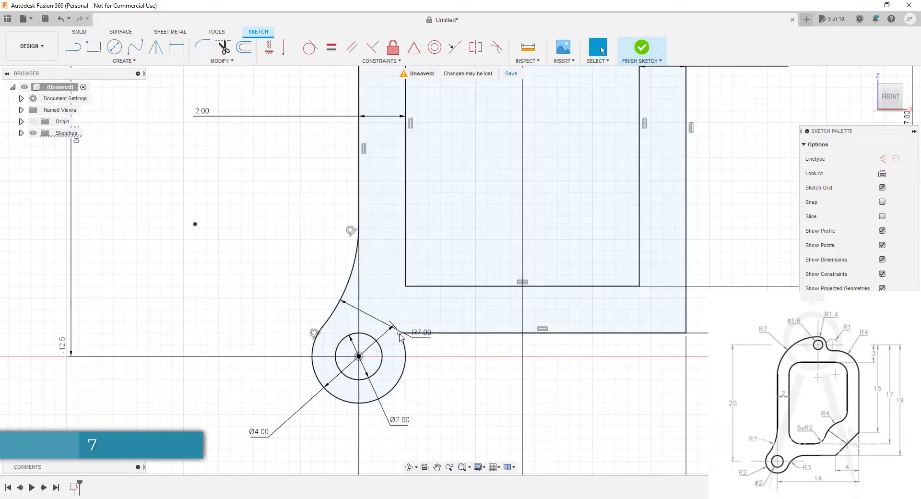
pyautogui.press('Return')
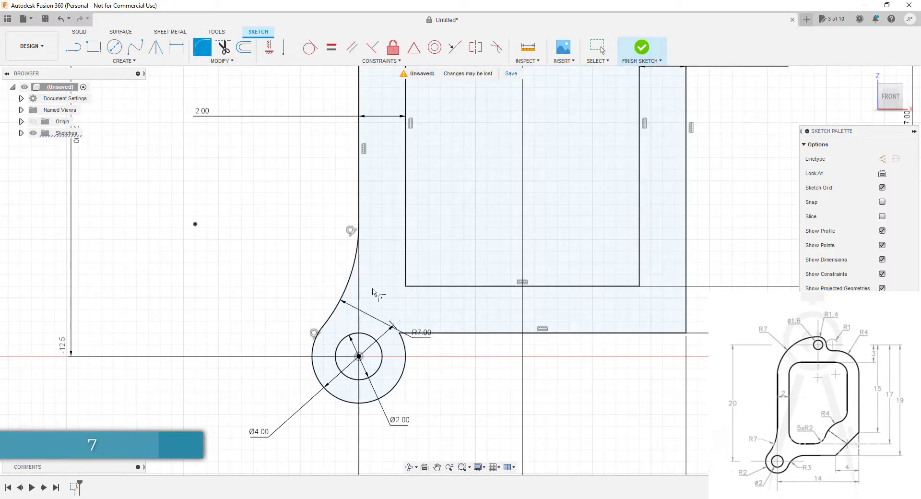
# Fillet the corner between the 4 mm boss arc and the outer rectangle's bottom side with a 3 mm radius
pyautogui.click(402, 332)
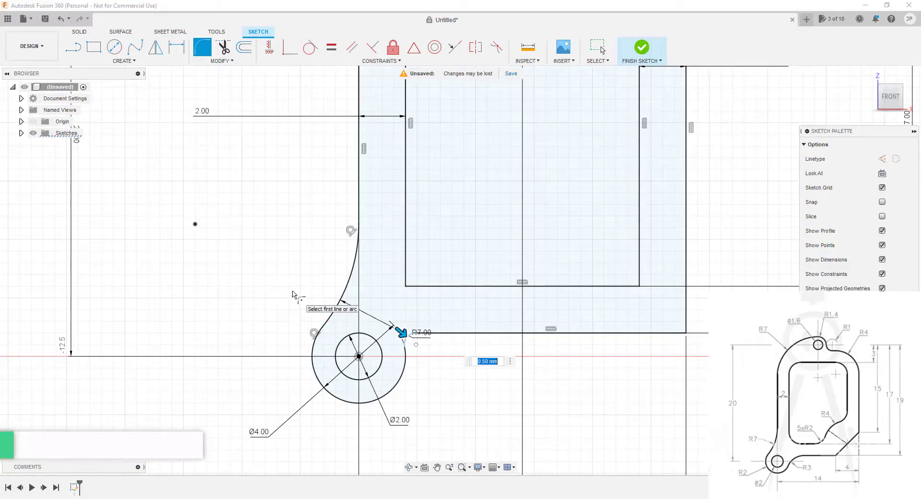
pyautogui.write('3')
pyautogui.press('Return')
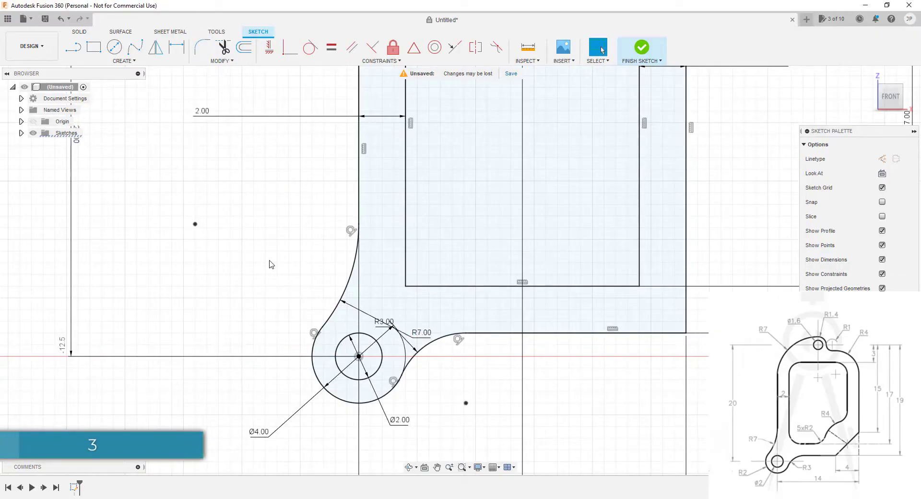
# Dimension the distance from the upper boss centre to the inner rectangle's top side as 3 mm
pyautogui.scroll(-3, 281, 283)
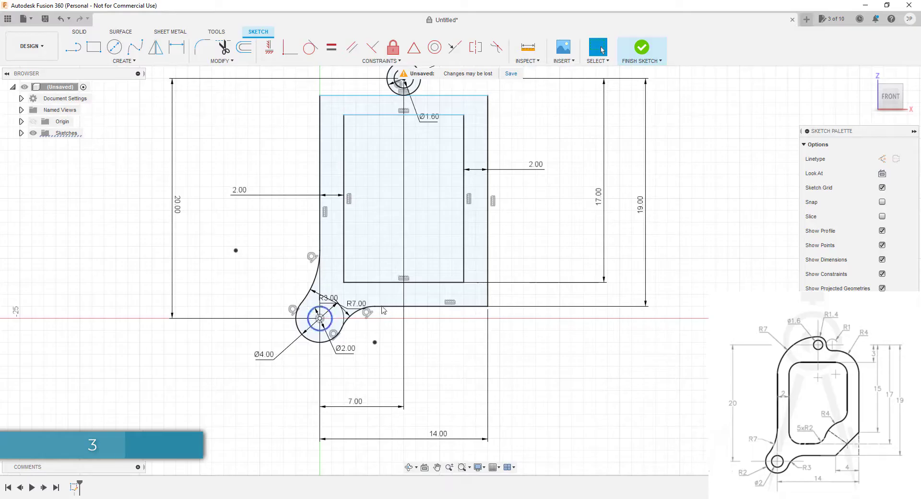
pyautogui.scroll(-2, 431, 291)
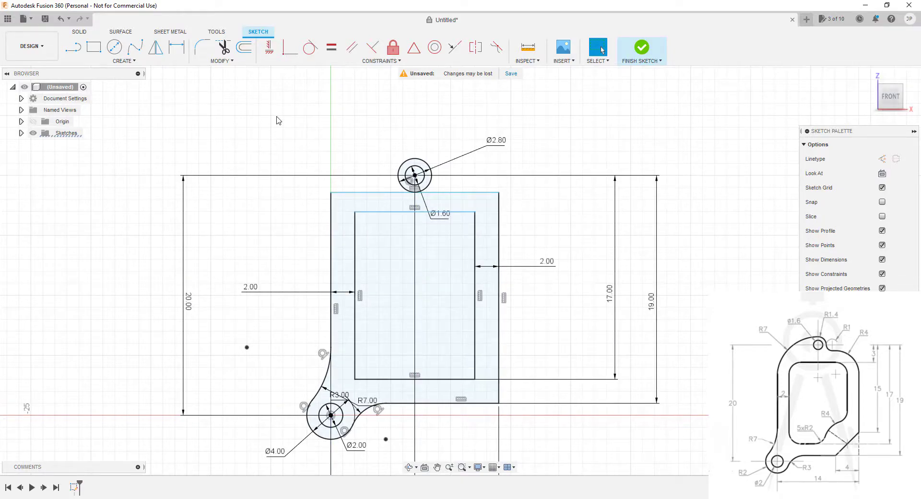
pyautogui.press('d')
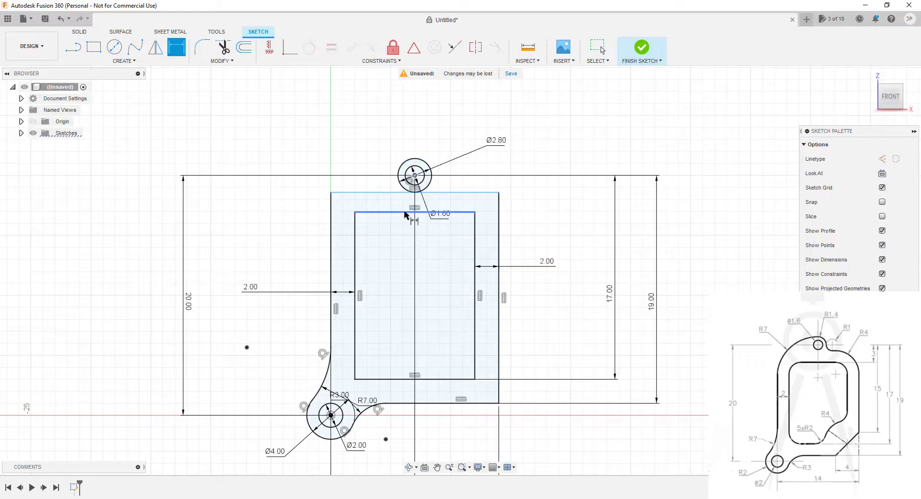
pyautogui.click(405, 212)
pyautogui.click(416, 175)
pyautogui.click(552, 210)
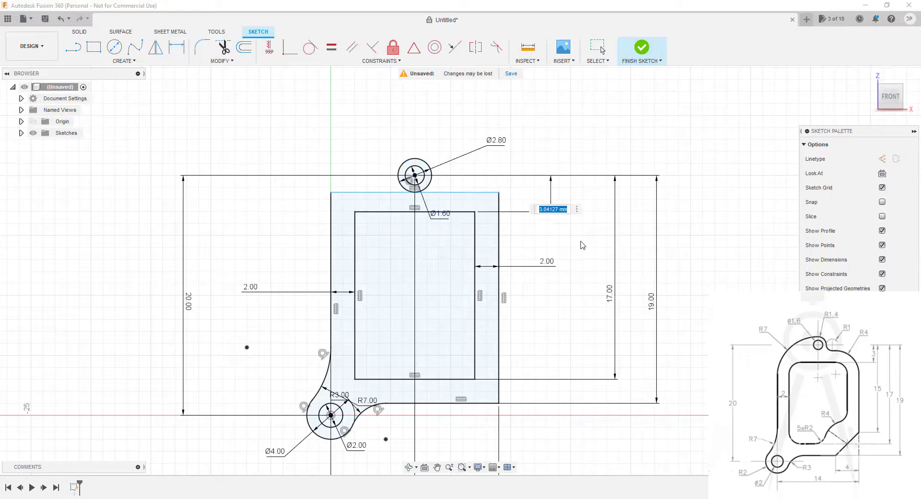
pyautogui.write('3')
pyautogui.press('Return')
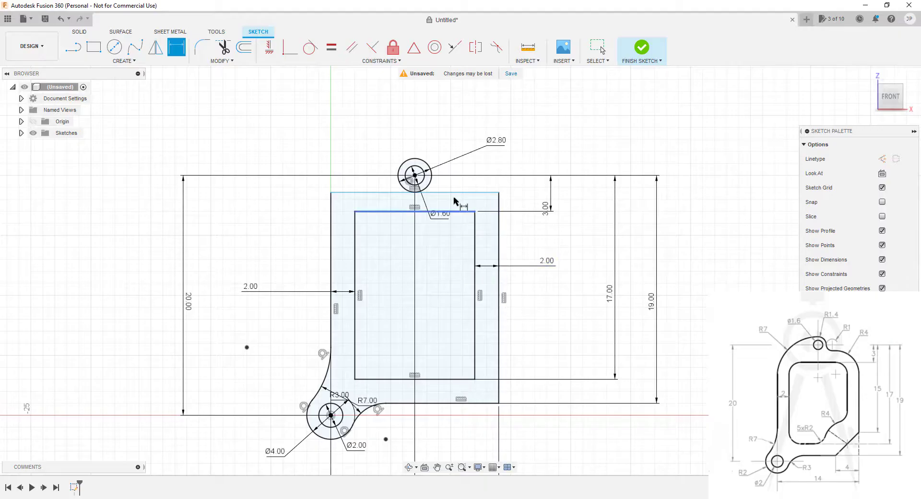
pyautogui.press('Escape')
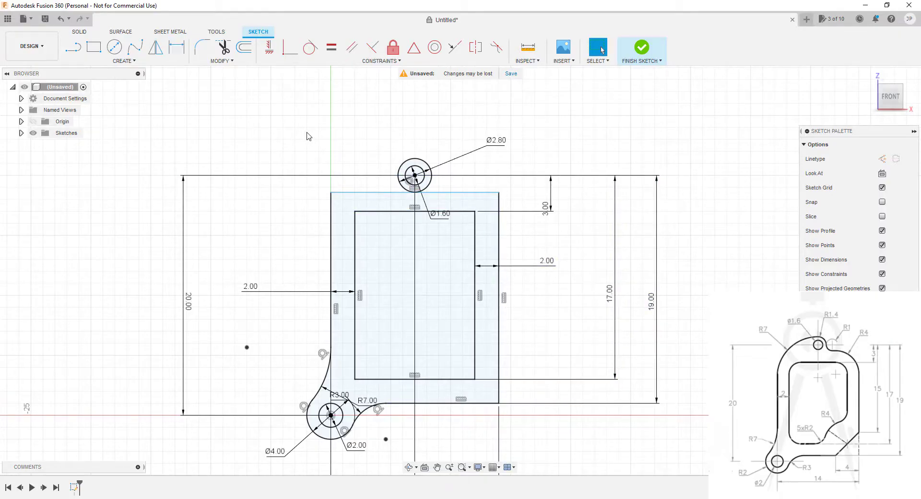
# Fillet the inner rectangle's two left corners and its upper-right corner with a 2 mm radius
pyautogui.click(201, 47)
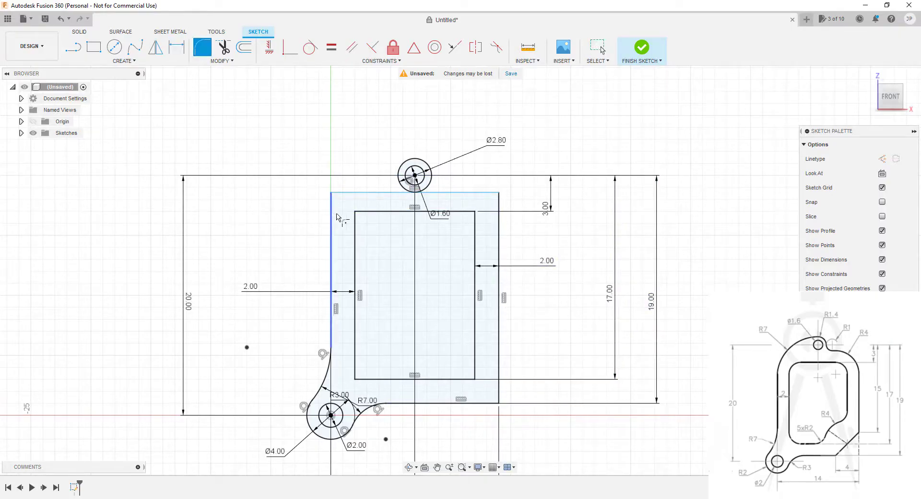
pyautogui.click(355, 212)
pyautogui.click(366, 380)
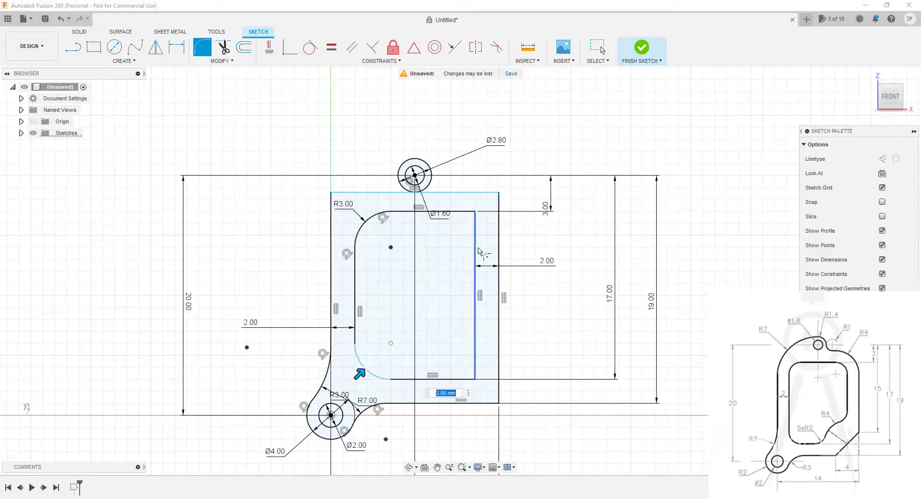
pyautogui.click(476, 215)
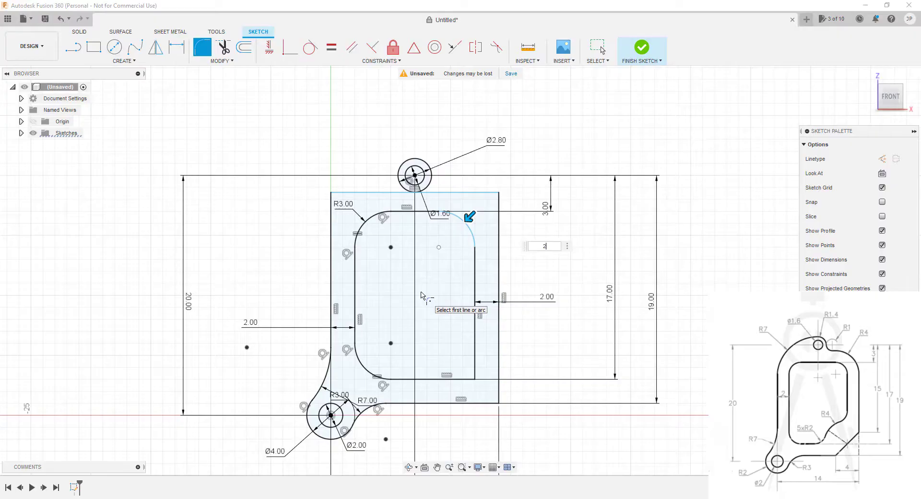
pyautogui.press('Return')
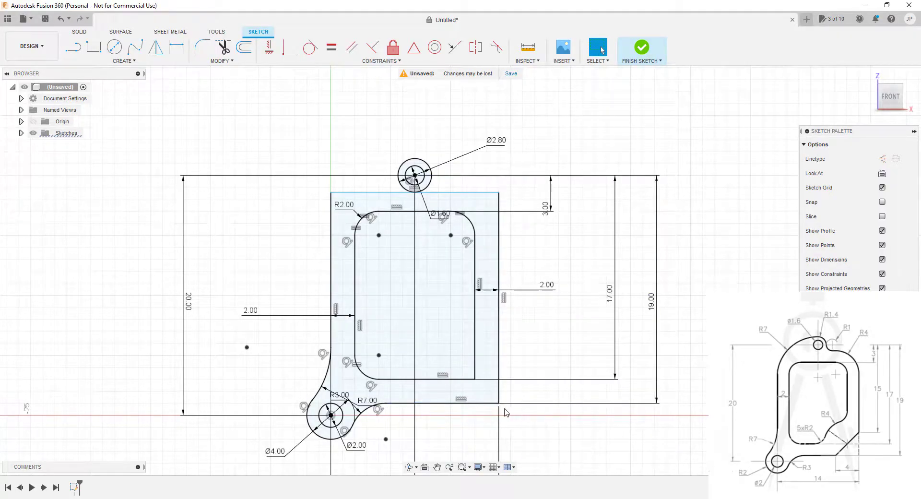
# Draw a diagonal line across the outer rectangle's lower-right corner, from its bottom side to its right side
pyautogui.scroll(2, 516, 423)
pyautogui.moveTo(516, 423); pyautogui.dragTo(479, 354, button='middle')
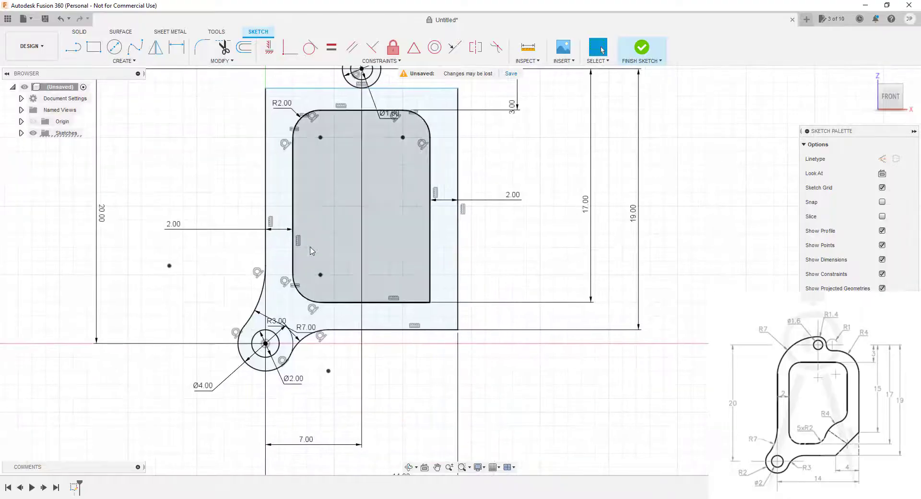
pyautogui.click(74, 48)
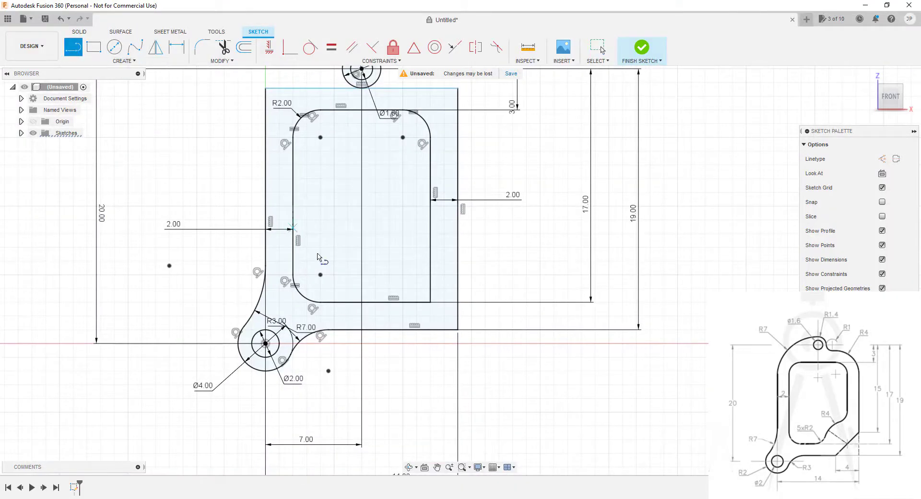
pyautogui.click(413, 329)
pyautogui.press('Escape')
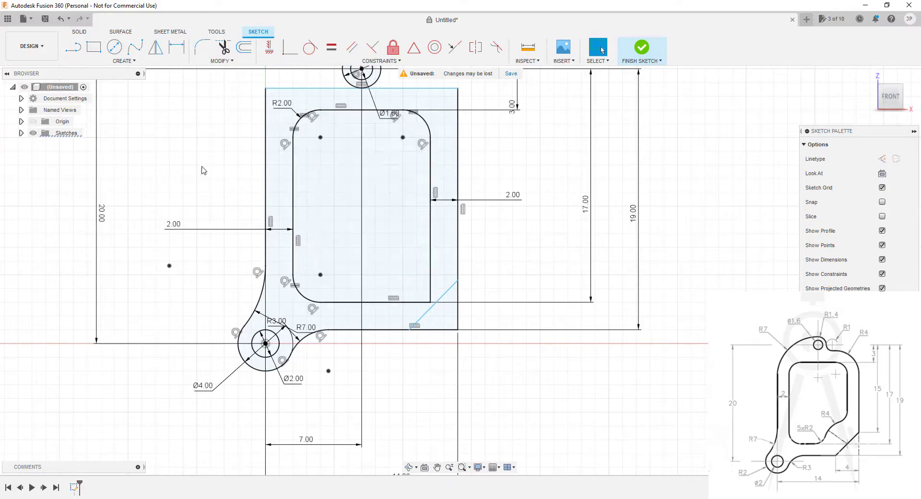
# Dimension the horizontal distance from the diagonal's lower endpoint to the outer rectangle's right side as 4 mm
pyautogui.press('d')
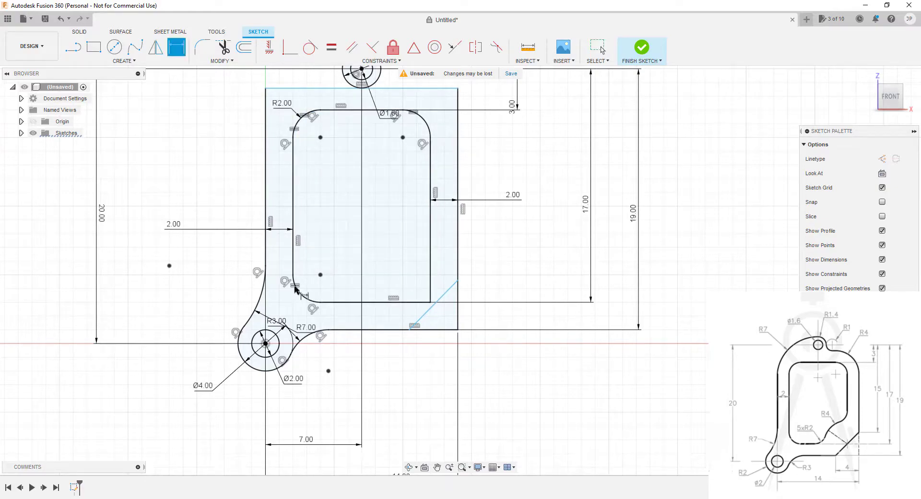
pyautogui.click(458, 318)
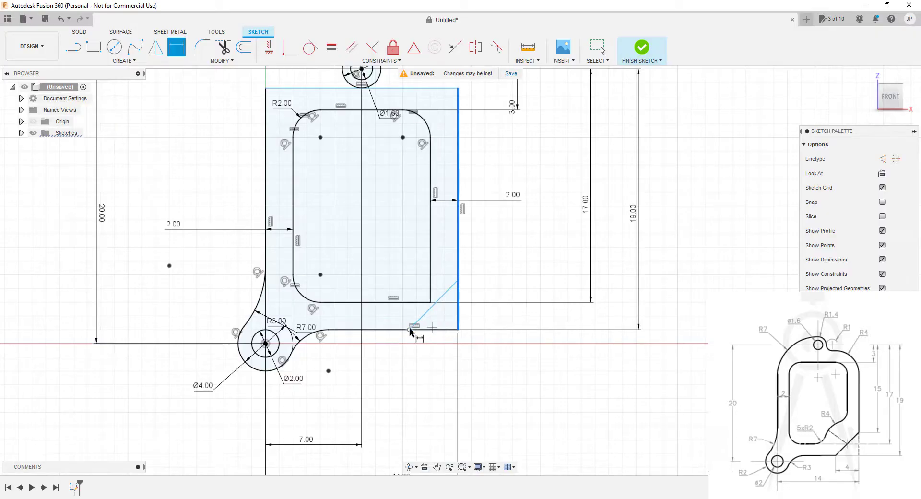
pyautogui.click(410, 330)
pyautogui.click(433, 378)
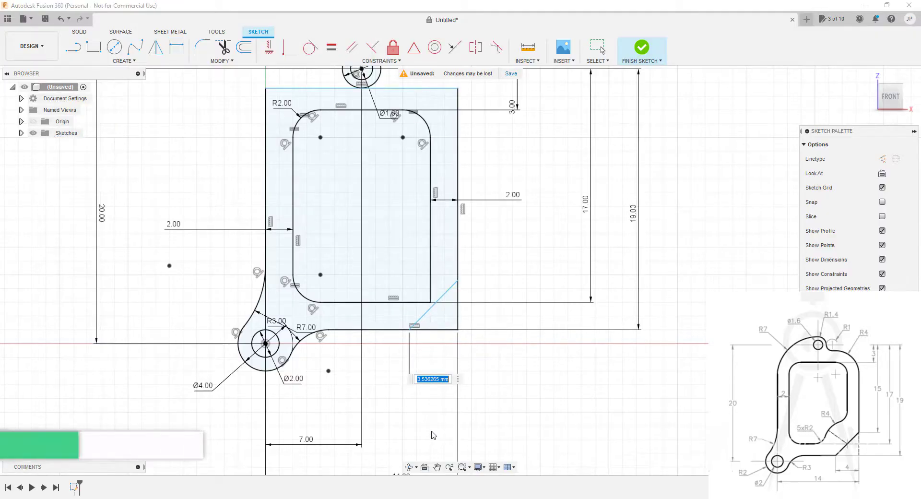
pyautogui.write('4')
pyautogui.press('Return')
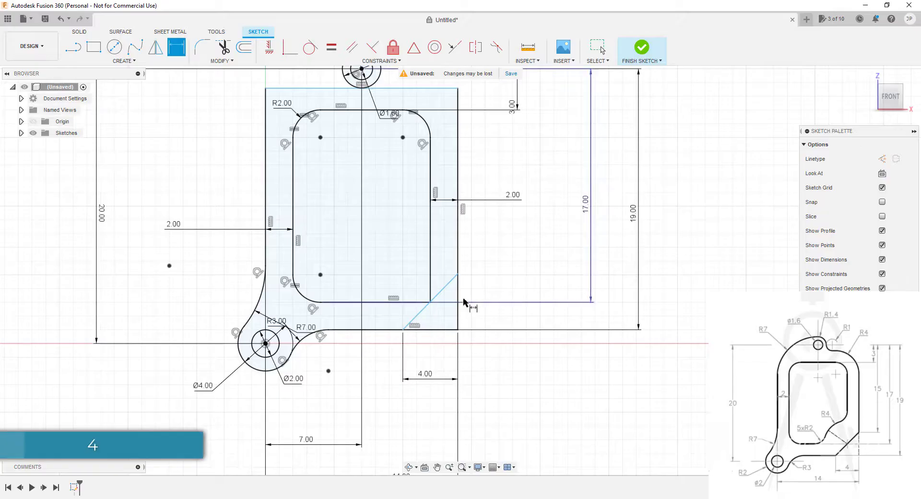
# Dimension the vertical distance from the diagonal's upper endpoint to the outer rectangle's bottom side as 4 mm
pyautogui.click(458, 274)
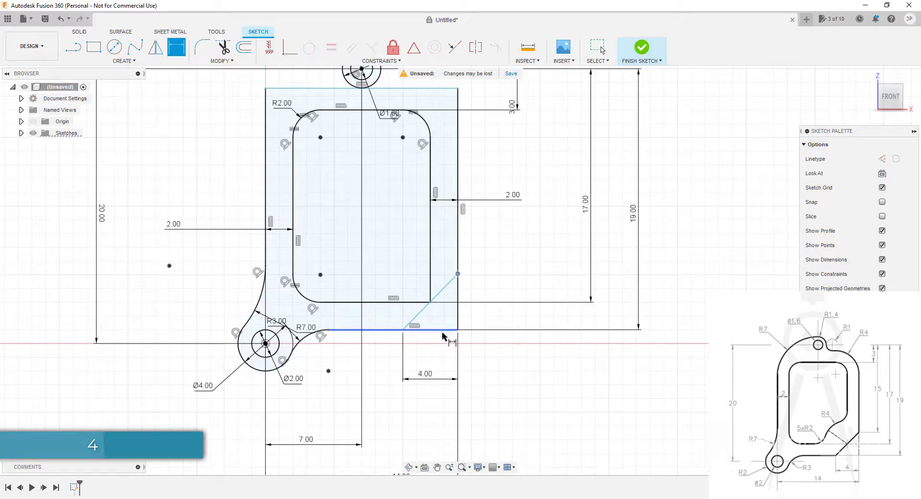
pyautogui.click(384, 330)
pyautogui.click(520, 286)
pyautogui.write('4')
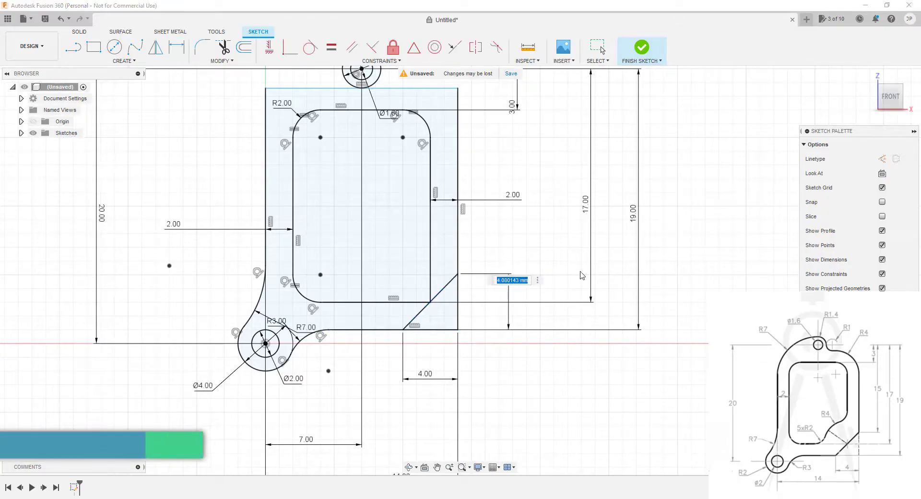
pyautogui.press('Return')
pyautogui.click(601, 48)
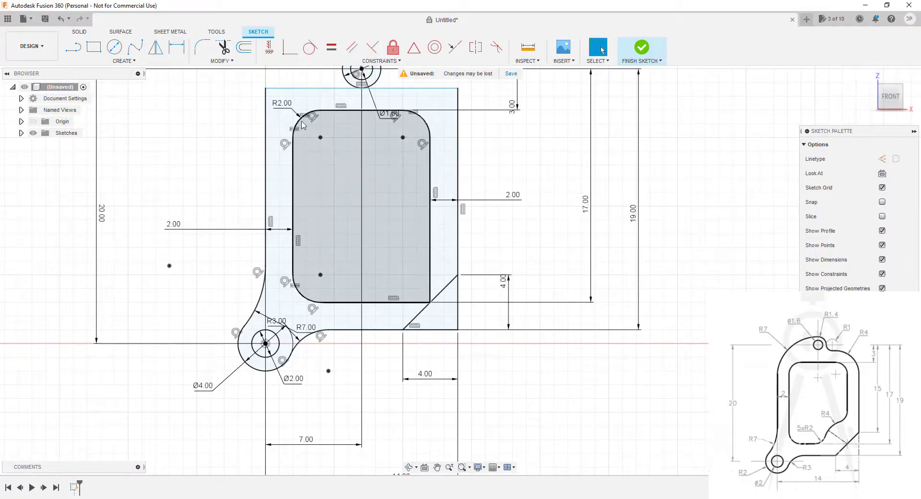
# Trim the outer rectangle's two corner segments lying outside the diagonal line
pyautogui.press('t')
pyautogui.click(435, 330)
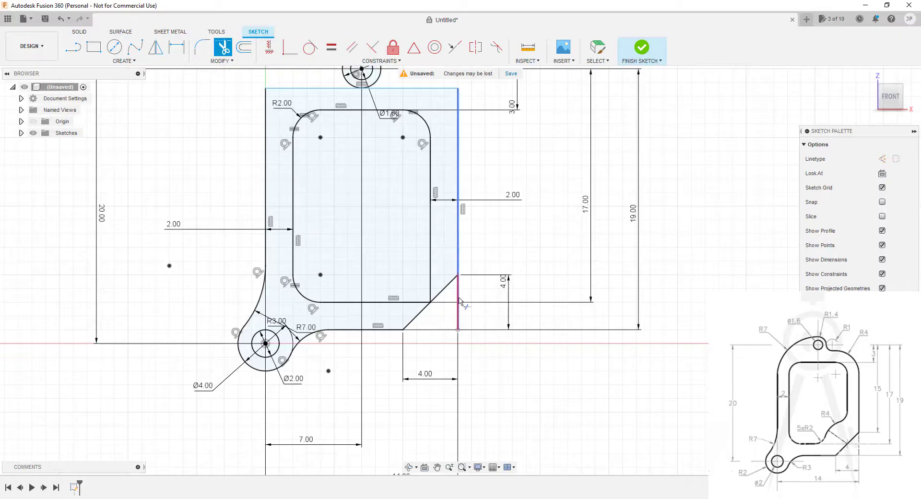
pyautogui.click(601, 48)
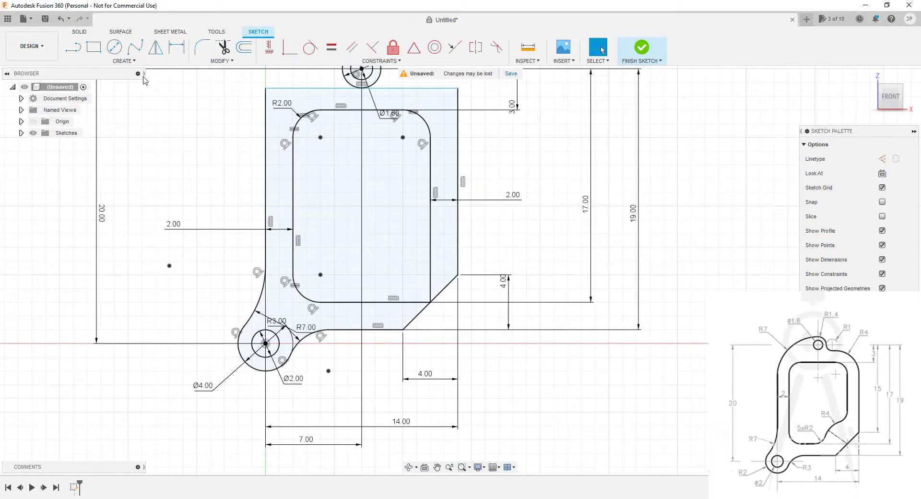
# Draw a circle about 7 mm in diameter centred on the diagonal line near the inner rectangle's lower-right corner
pyautogui.click(115, 48)
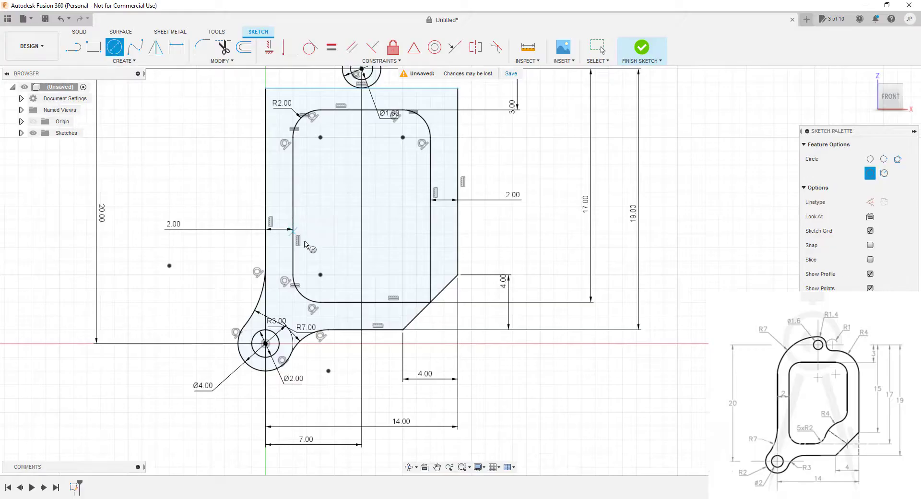
pyautogui.click(423, 310)
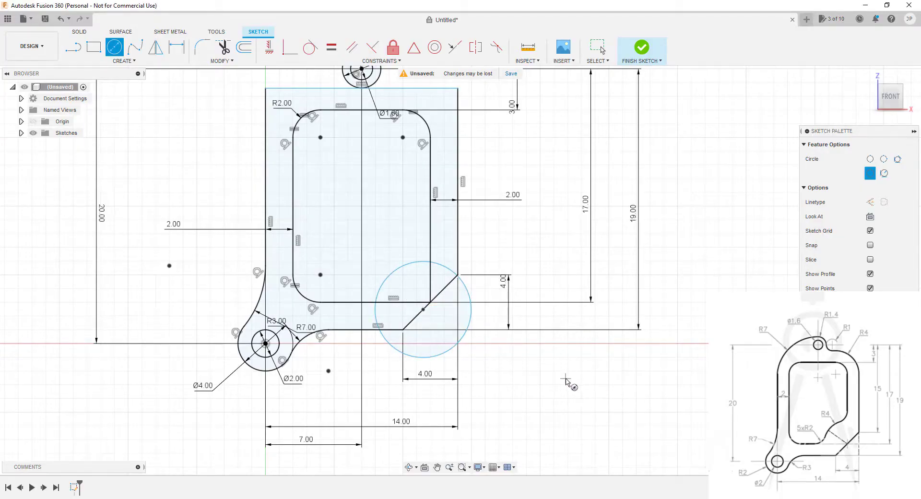
pyautogui.press('Escape')
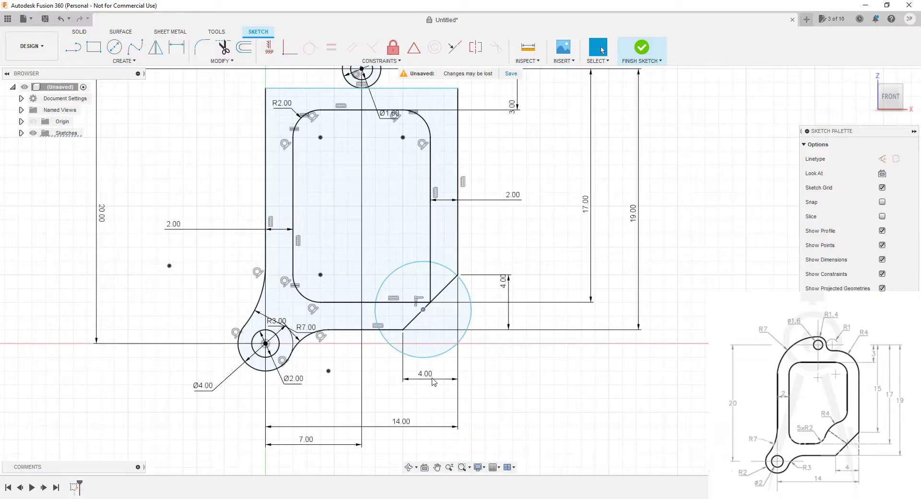
# Constrain the new circle's centre to the midpoint of the diagonal line
pyautogui.click(442, 299)
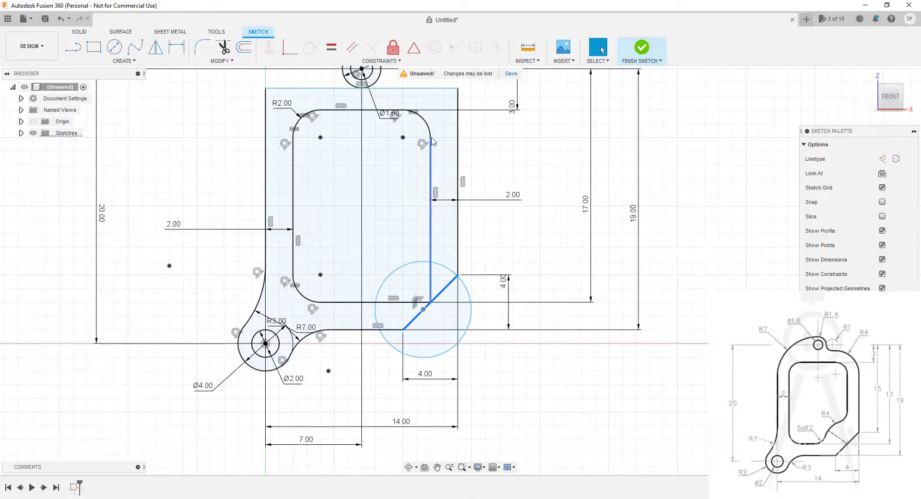
pyautogui.click(413, 48)
pyautogui.click(423, 310)
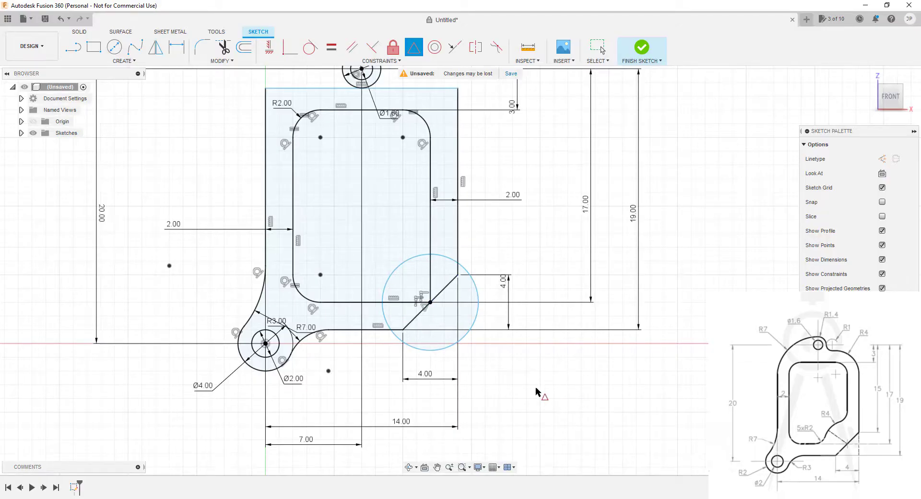
pyautogui.press('Escape')
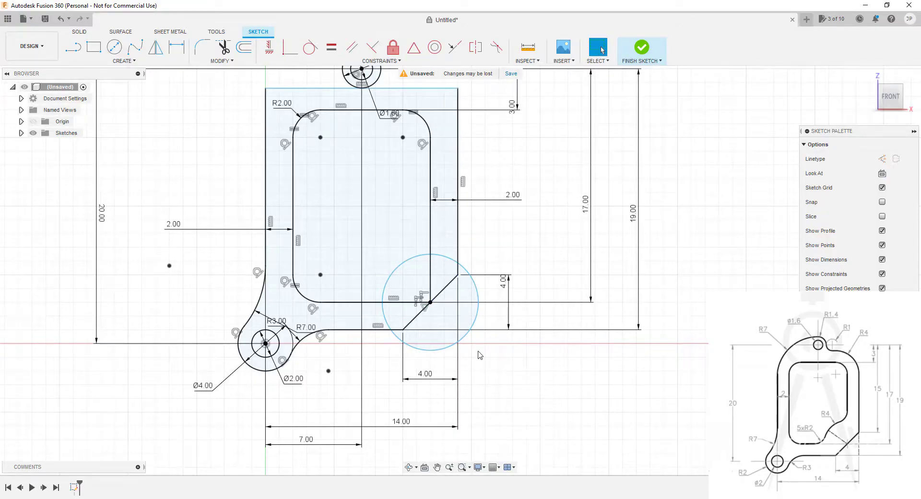
# Dimension the diameter of the circle centred on the diagonal as 8 mm
pyautogui.press('d')
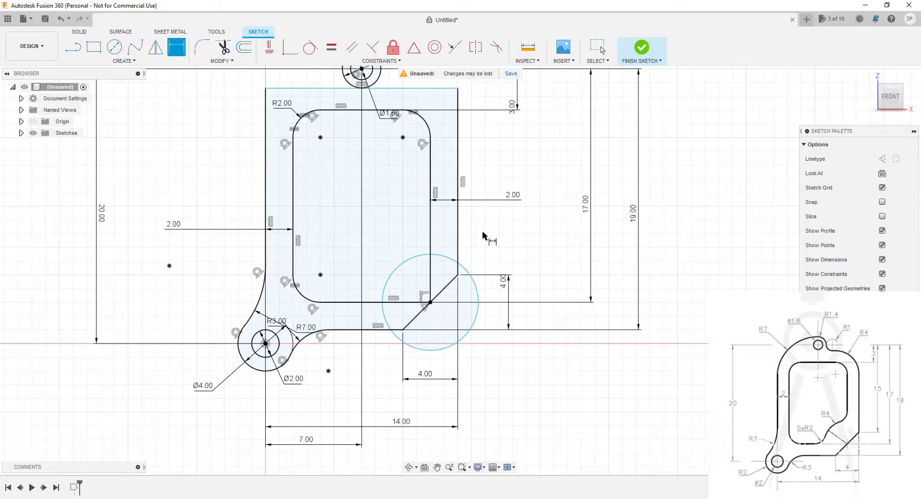
pyautogui.click(459, 266)
pyautogui.click(547, 243)
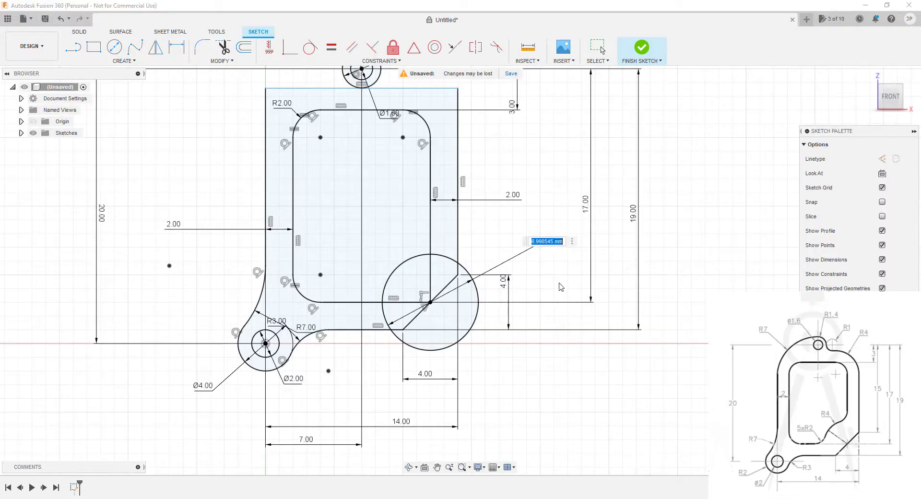
pyautogui.write('8')
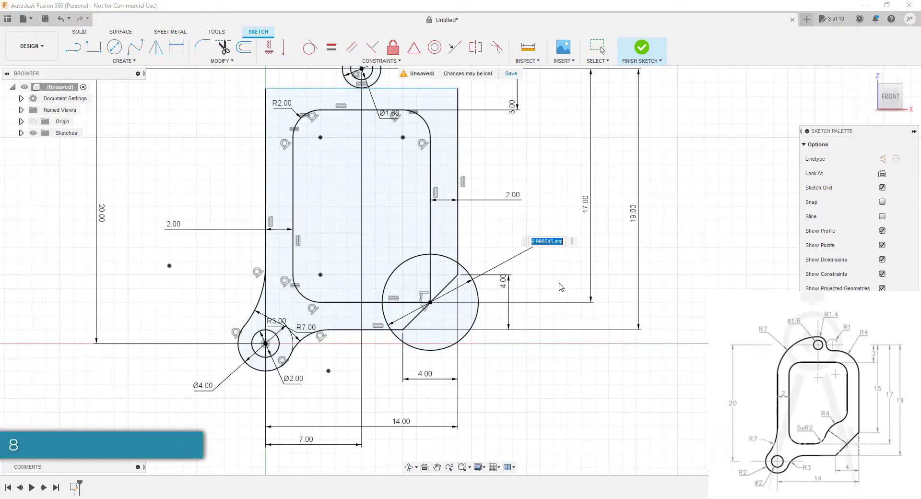
pyautogui.press('Return')
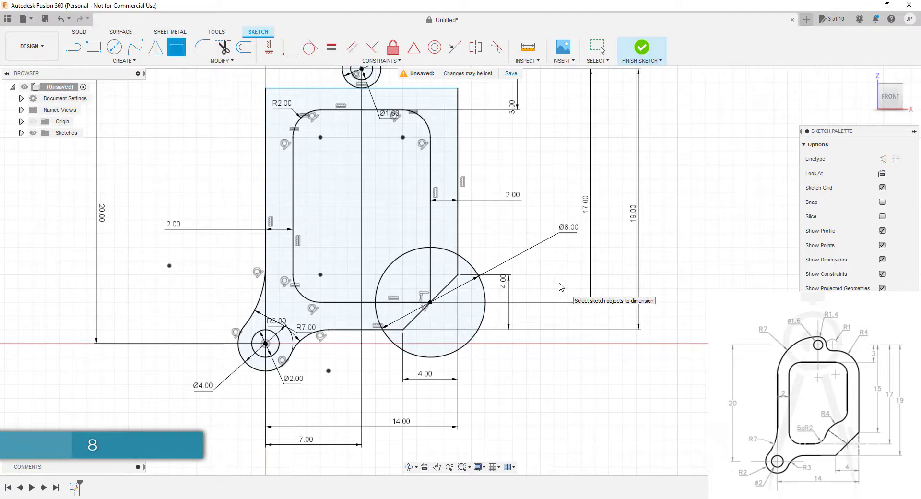
pyautogui.press('Escape')
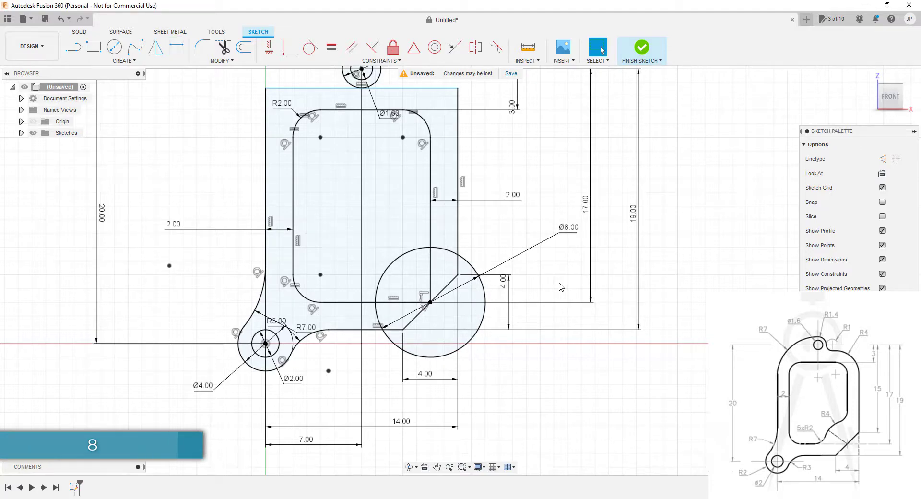
# Trim the 8 mm circle outside the profile and the inner rectangle's corner inside it, leaving a concave arc
pyautogui.press('t')
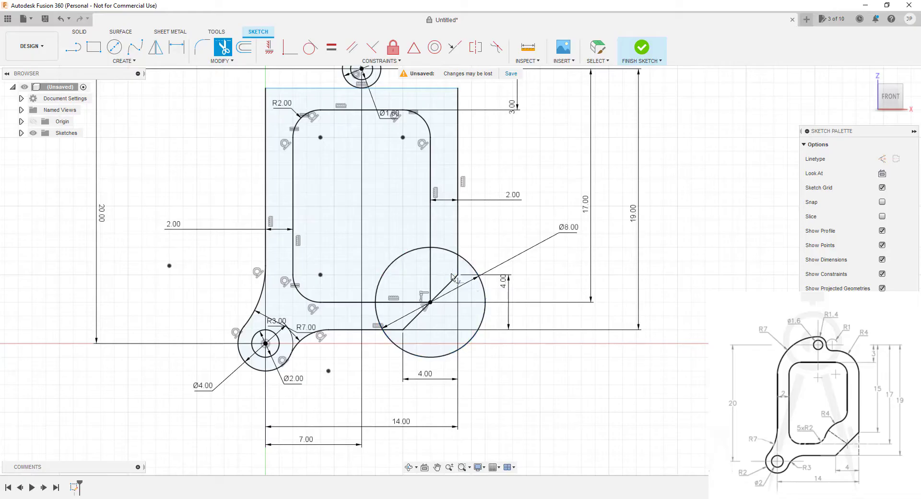
pyautogui.click(484, 292)
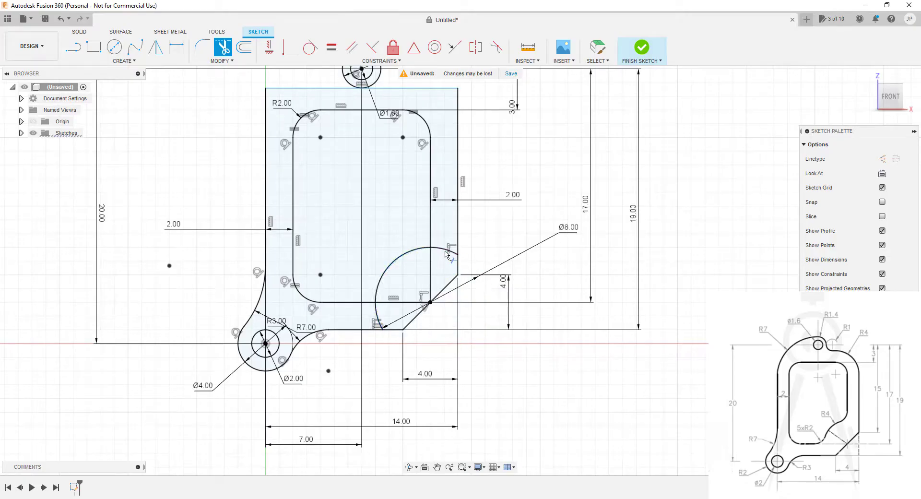
pyautogui.click(430, 278)
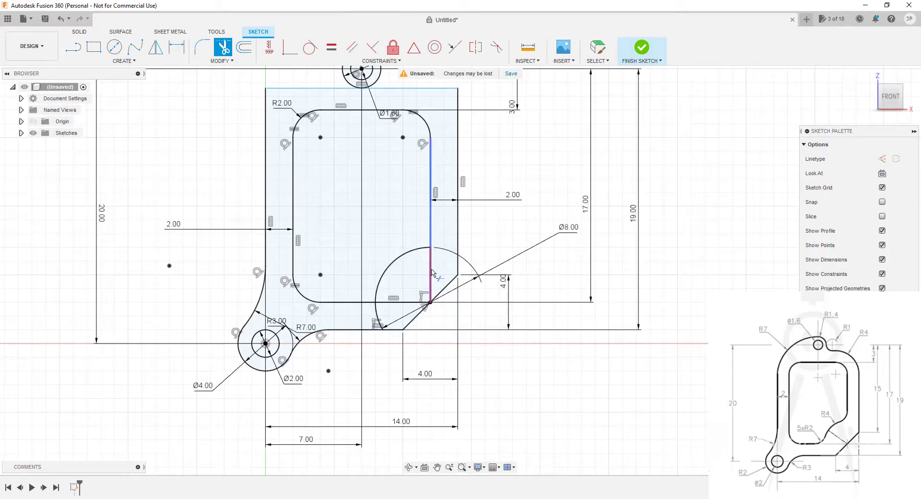
pyautogui.click(403, 302)
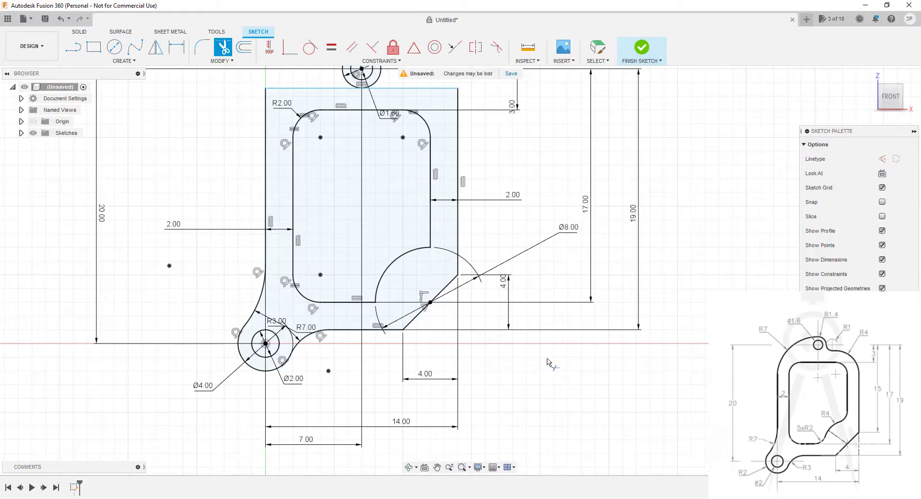
pyautogui.press('Escape')
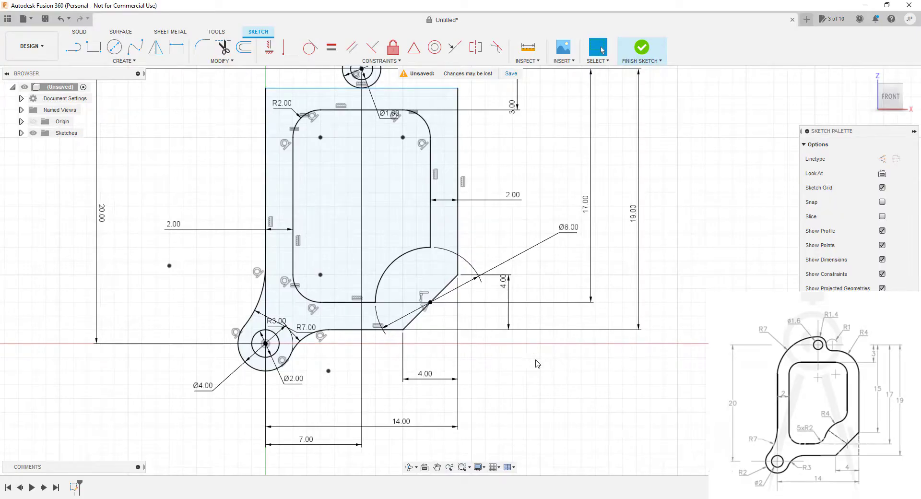
# Fillet both corners where the 8 mm diameter arc meets the inner rectangle with a 2 mm radius
pyautogui.click(202, 47)
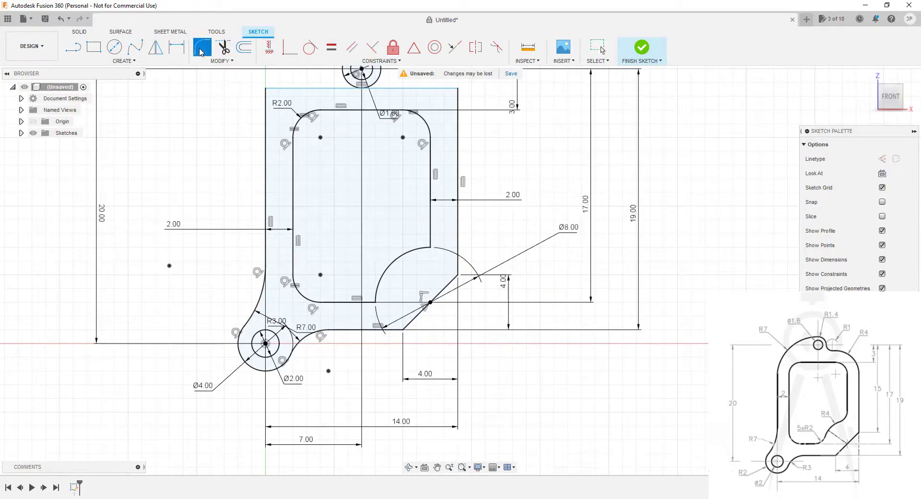
pyautogui.click(376, 303)
pyautogui.click(431, 247)
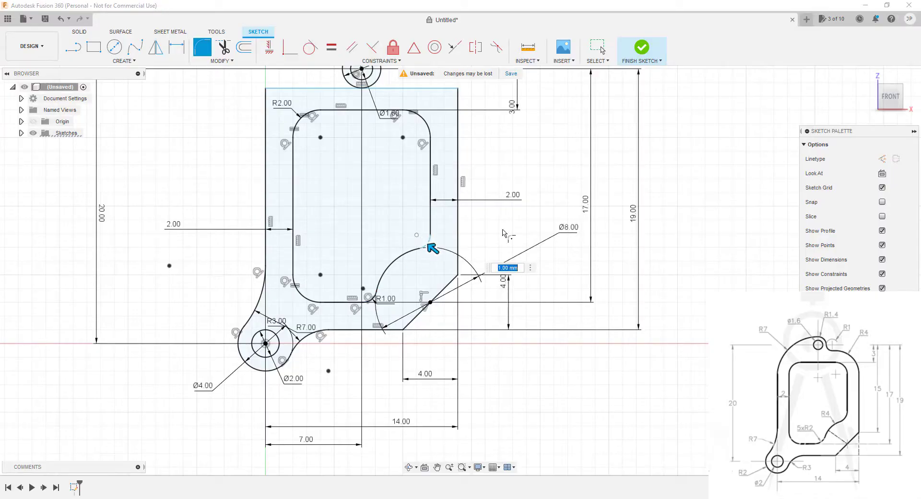
pyautogui.press('Return')
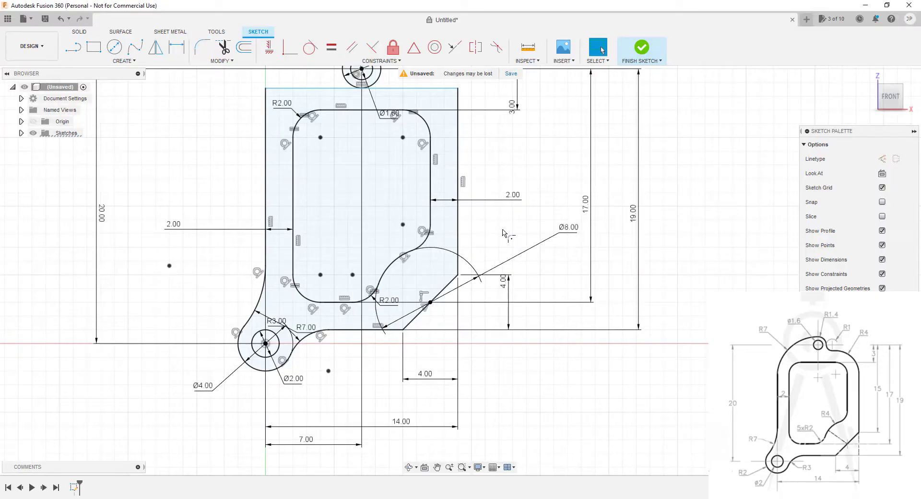
# Move the outer rectangle's top edge up slightly so it crosses the 2.8 mm circle
pyautogui.scroll(2, 499, 229)
pyautogui.scroll(-3, 499, 223)
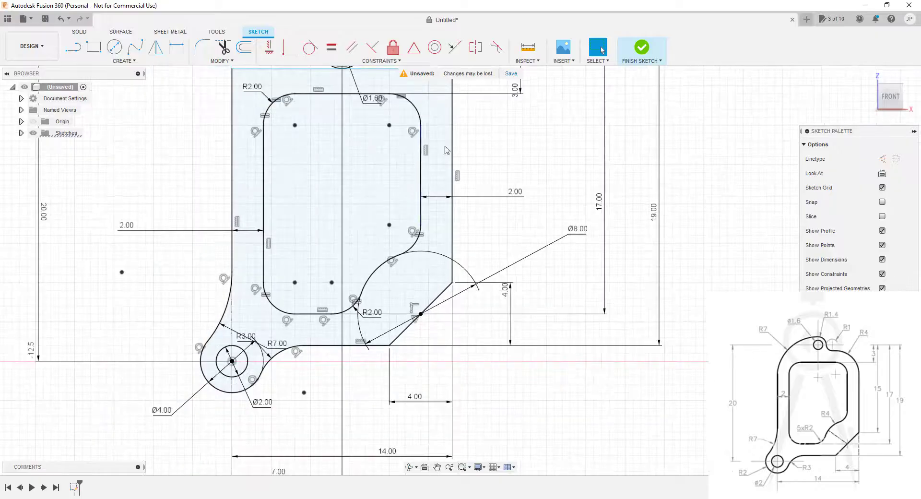
pyautogui.moveTo(501, 215); pyautogui.dragTo(502, 303, button='middle')
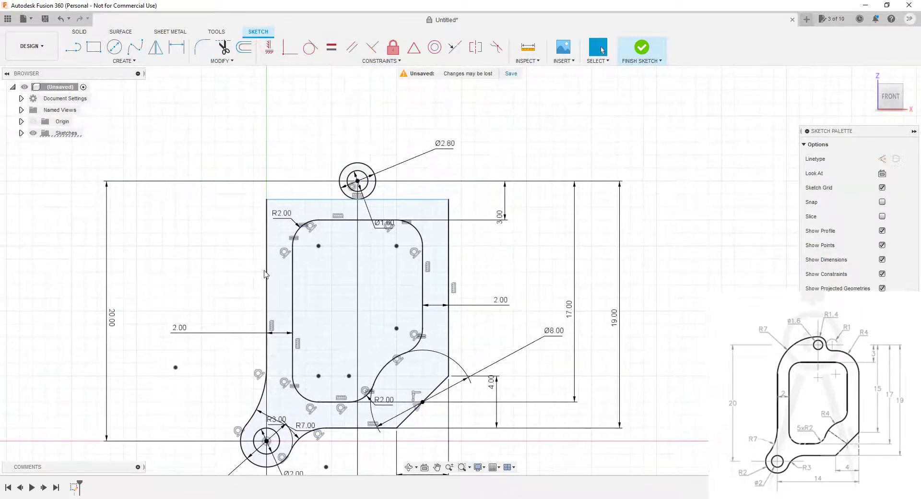
pyautogui.click(423, 399)
pyautogui.scroll(5, 390, 191)
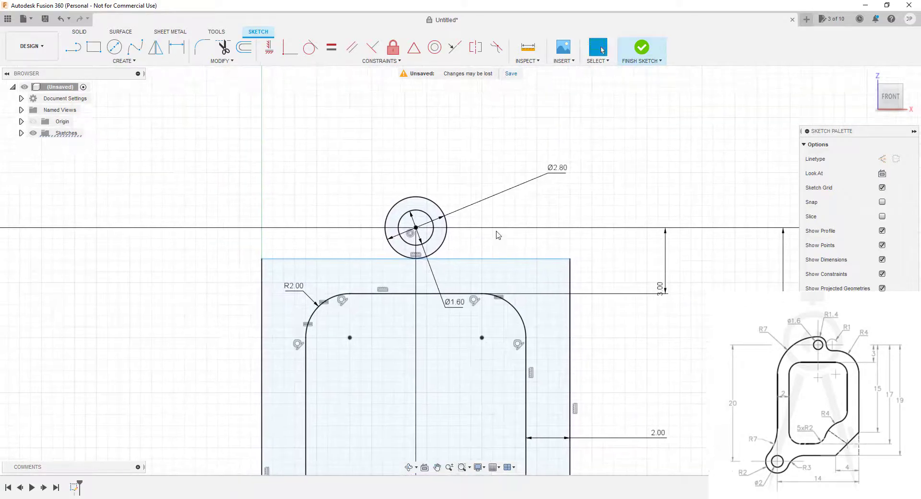
pyautogui.click(468, 262)
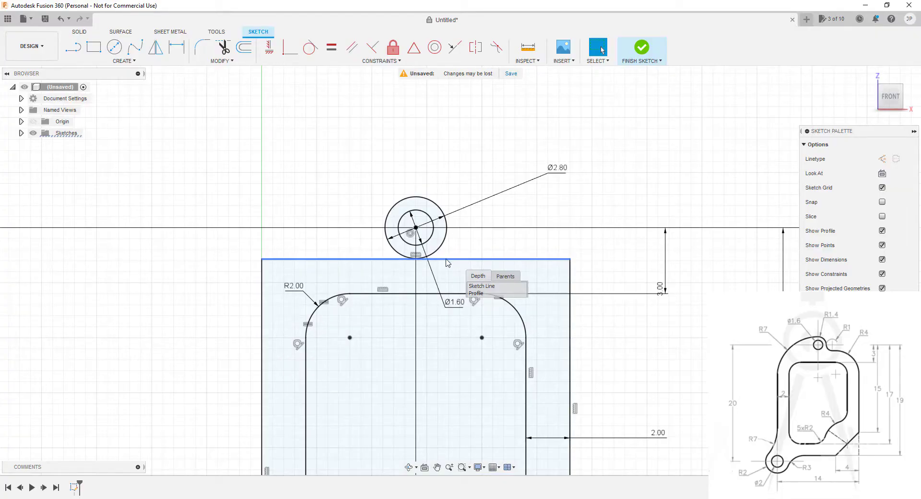
pyautogui.moveTo(447, 260); pyautogui.dragTo(481, 243)
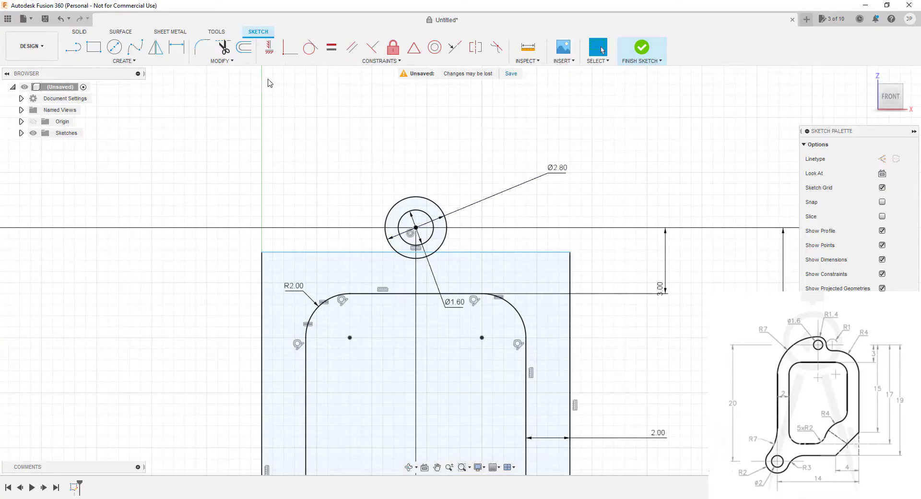
# Trim the overlap between the 2.8 mm circle and the outer top edge, and delete that edge's left segment
pyautogui.click(223, 47)
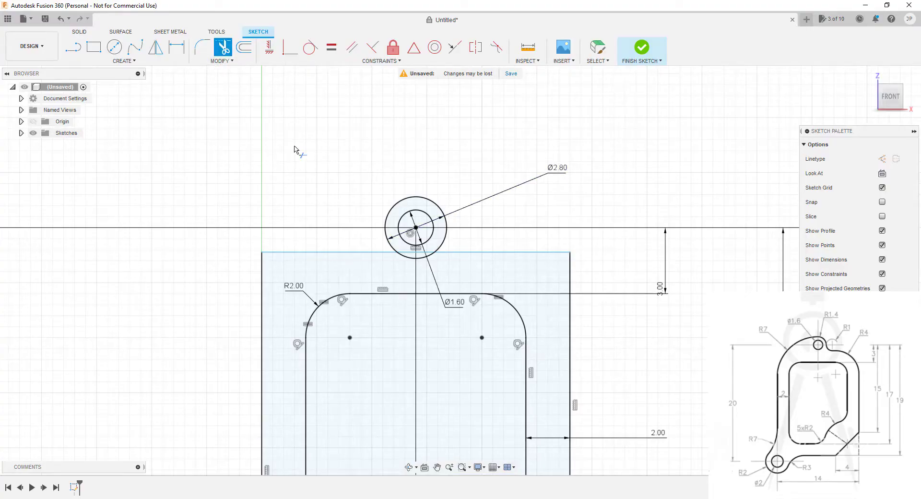
pyautogui.click(416, 257)
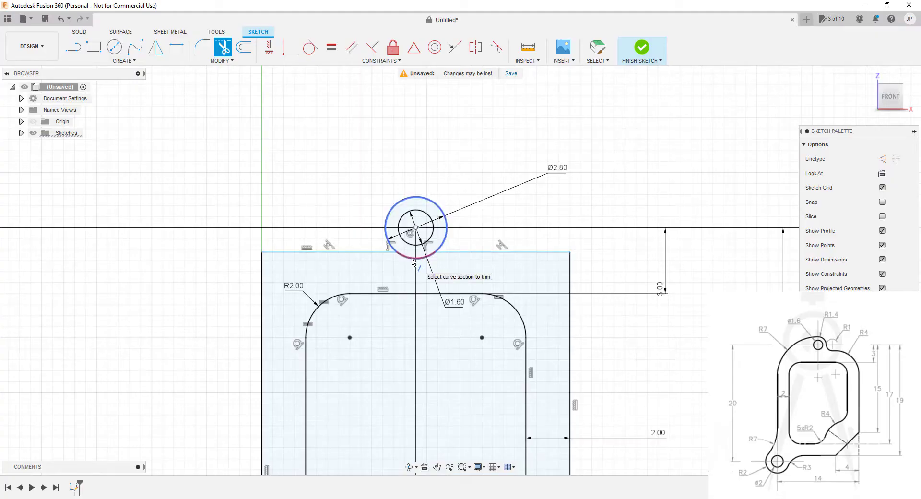
pyautogui.click(415, 259)
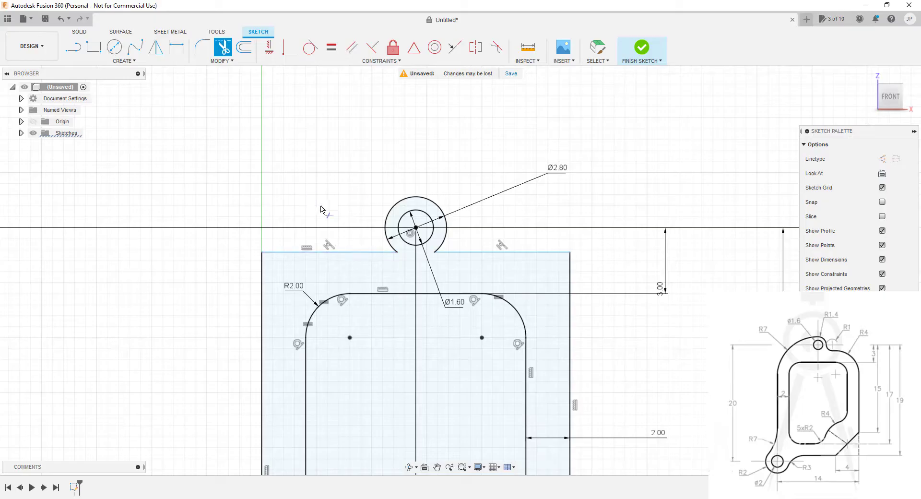
pyautogui.press('Escape')
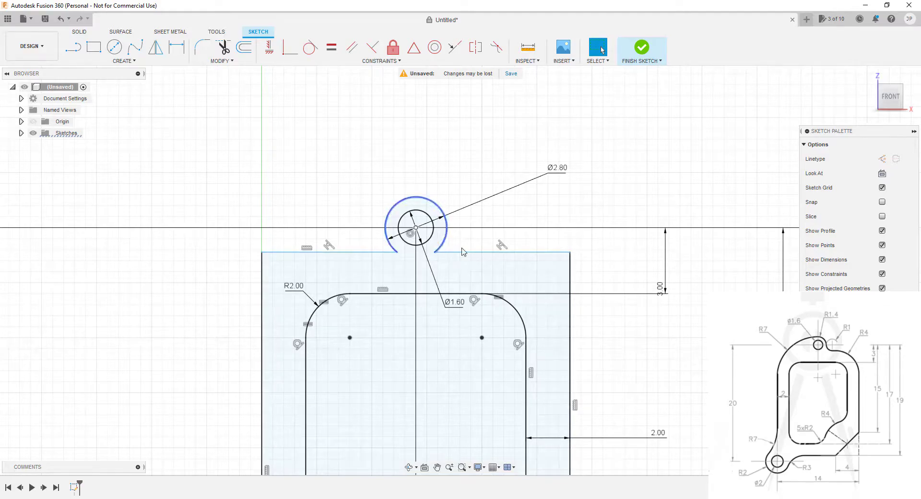
pyautogui.click(350, 258)
pyautogui.press('Delete')
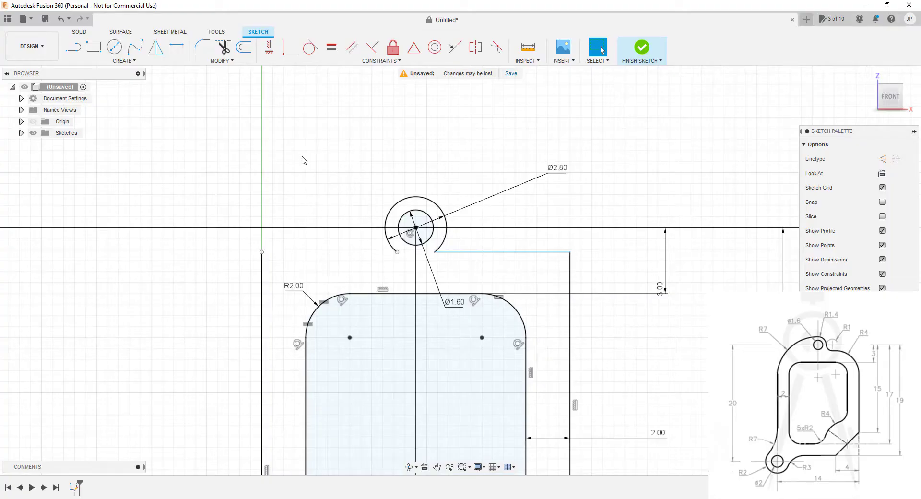
# Draw a three-point arc bridging the outer left edge and the 2.8 mm circle, and make it tangent to both
pyautogui.click(124, 61)
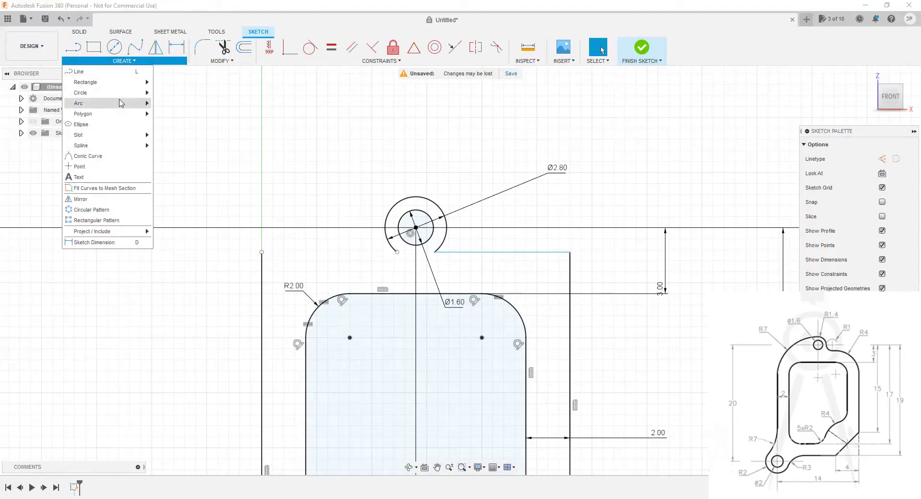
pyautogui.moveTo(122, 107)
pyautogui.click(175, 103)
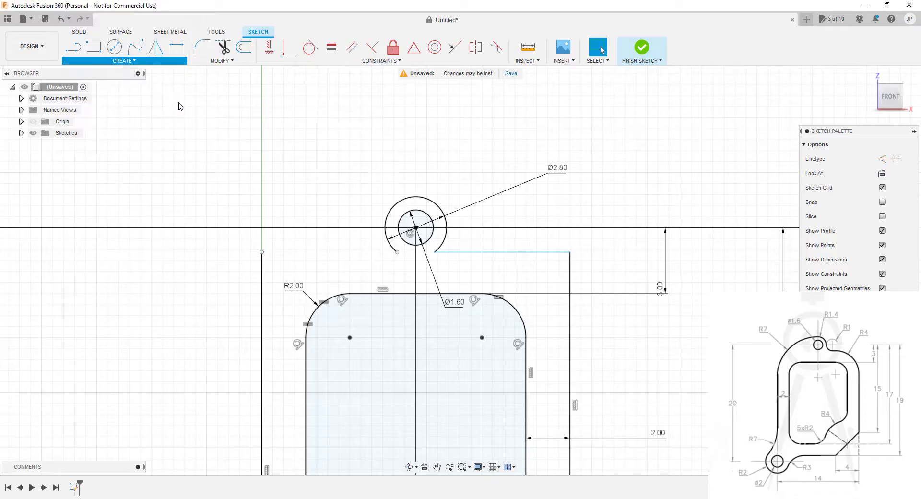
pyautogui.click(271, 294)
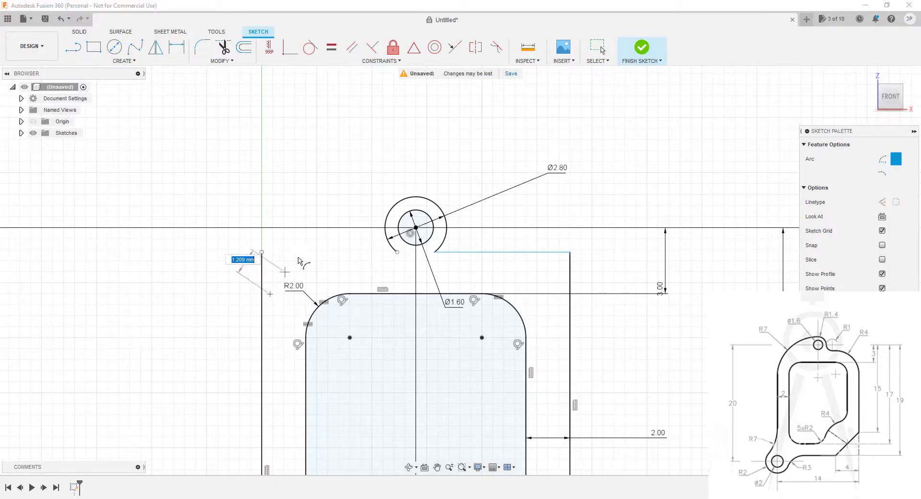
pyautogui.click(395, 195)
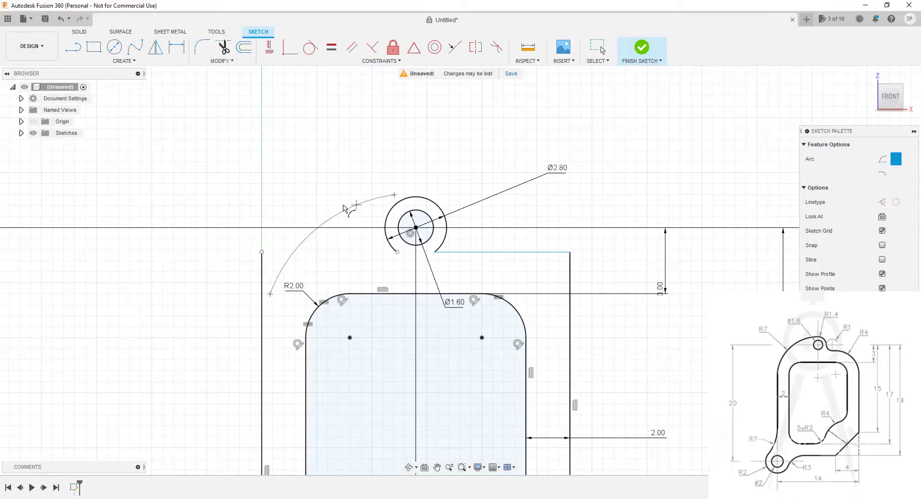
pyautogui.click(316, 211)
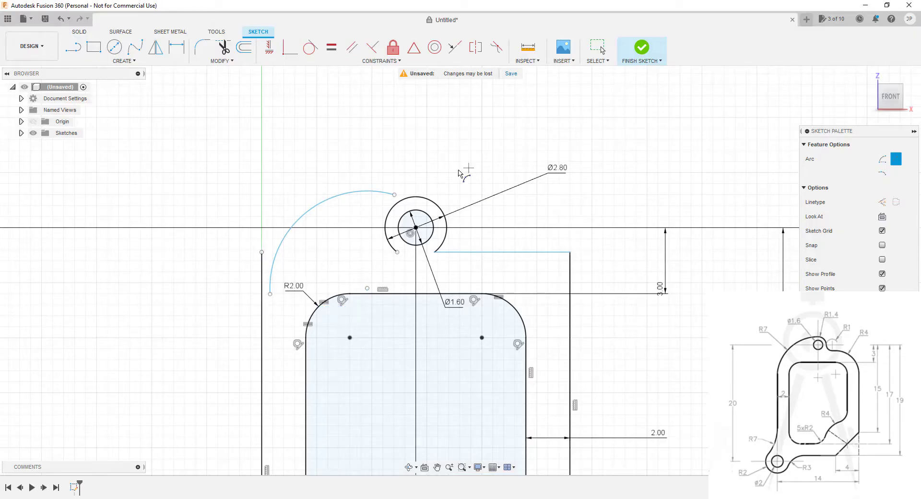
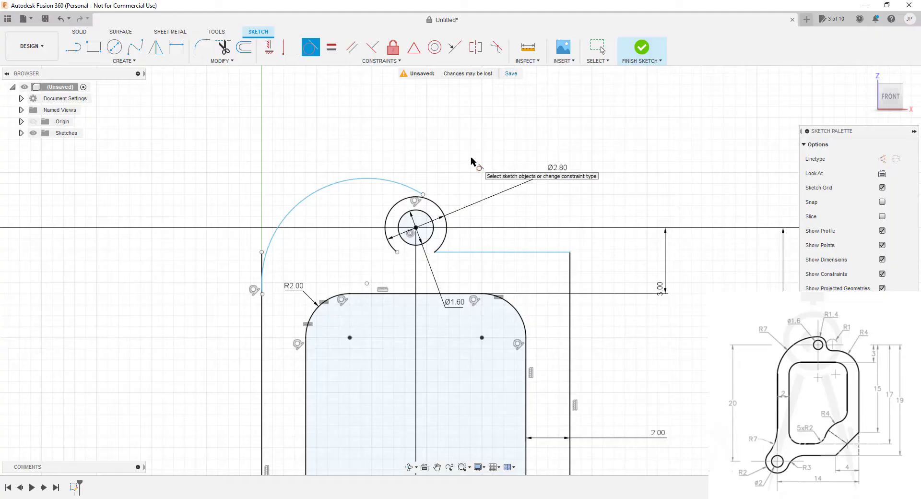
pyautogui.press('Escape')
# Extend both ends of the new arc past its tangent points on the 2.8 mm circle and the outer left edge
pyautogui.scroll(2, 441, 198)
pyautogui.scroll(1, 442, 198)
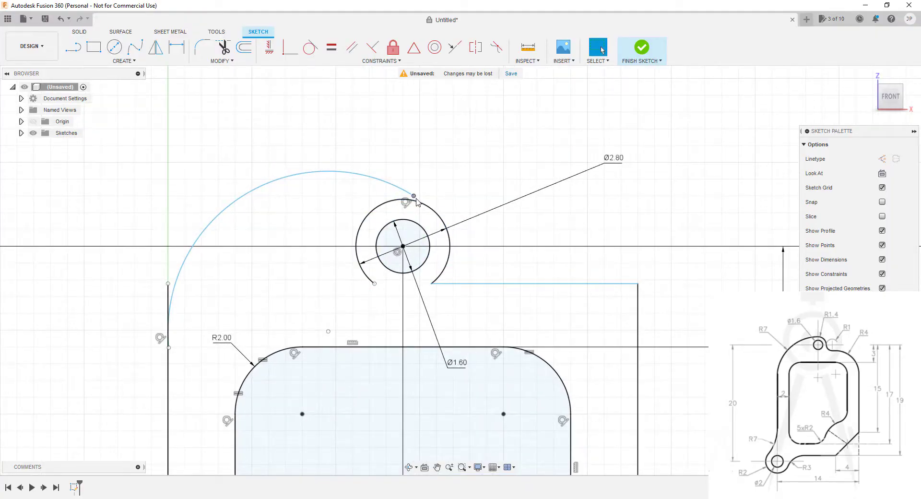
pyautogui.moveTo(416, 198); pyautogui.dragTo(441, 211)
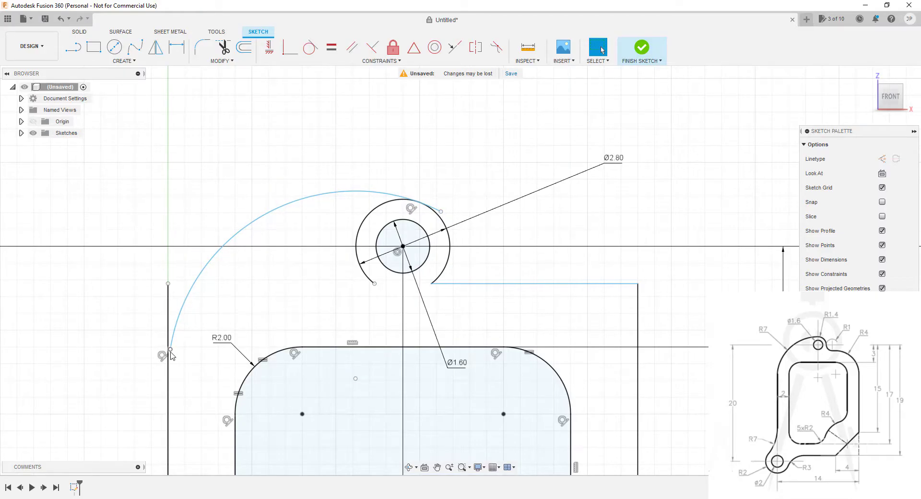
pyautogui.moveTo(171, 354); pyautogui.dragTo(175, 373)
pyautogui.click(416, 206)
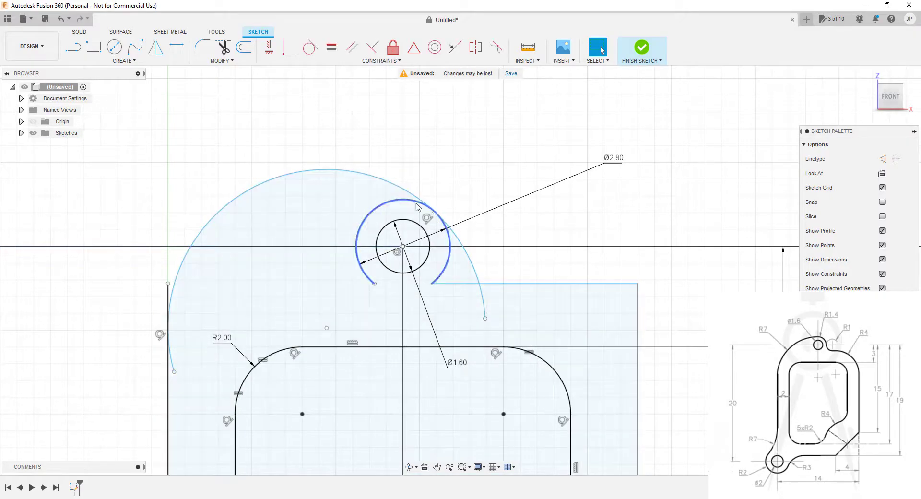
pyautogui.click(368, 244)
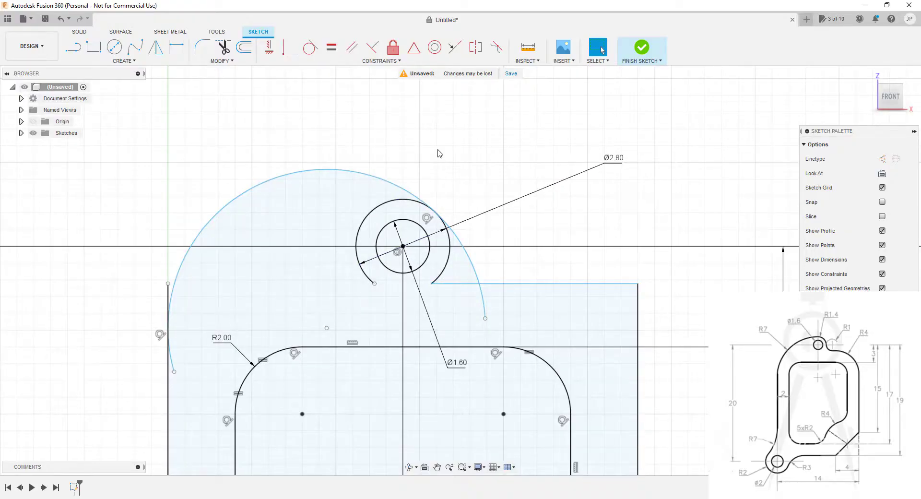
# Dimension the radius of the large upper arc as 7 mm
pyautogui.press('d')
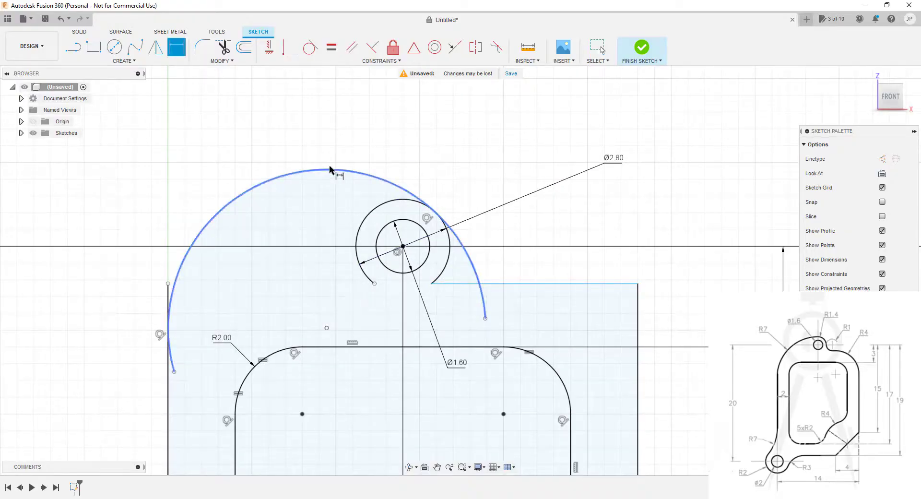
pyautogui.click(269, 181)
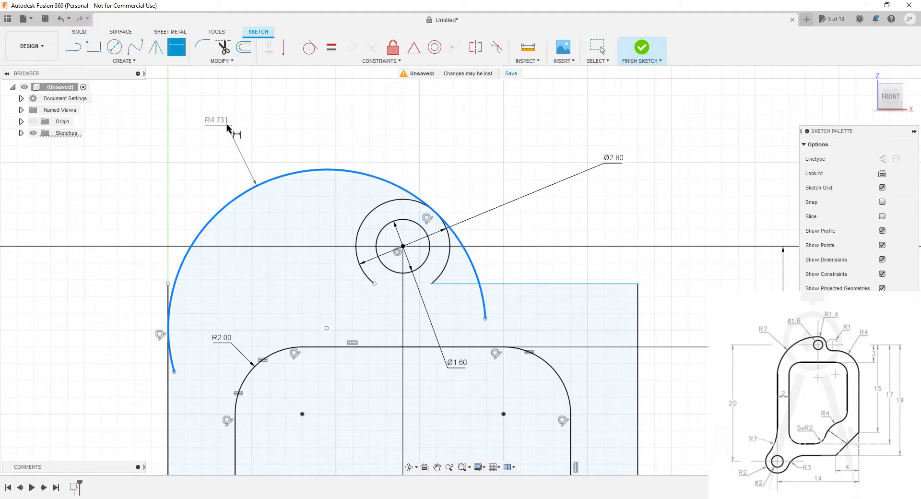
pyautogui.click(197, 144)
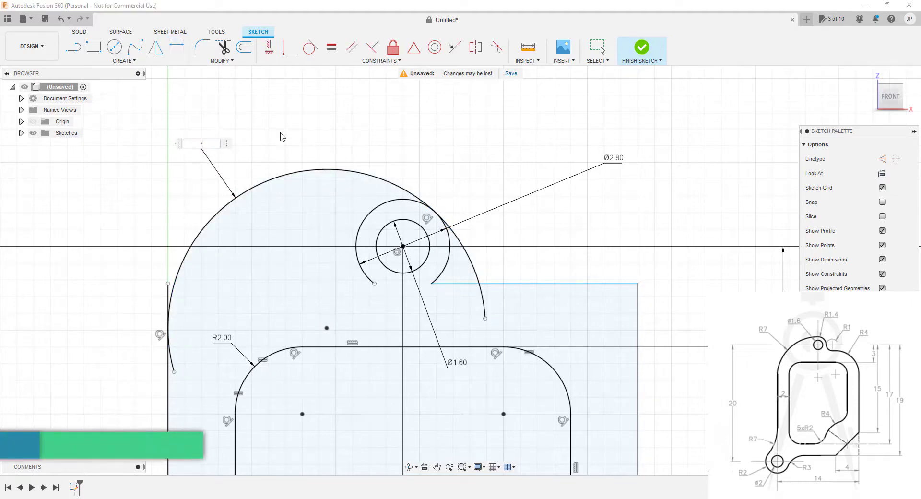
pyautogui.write('7')
pyautogui.press('Return')
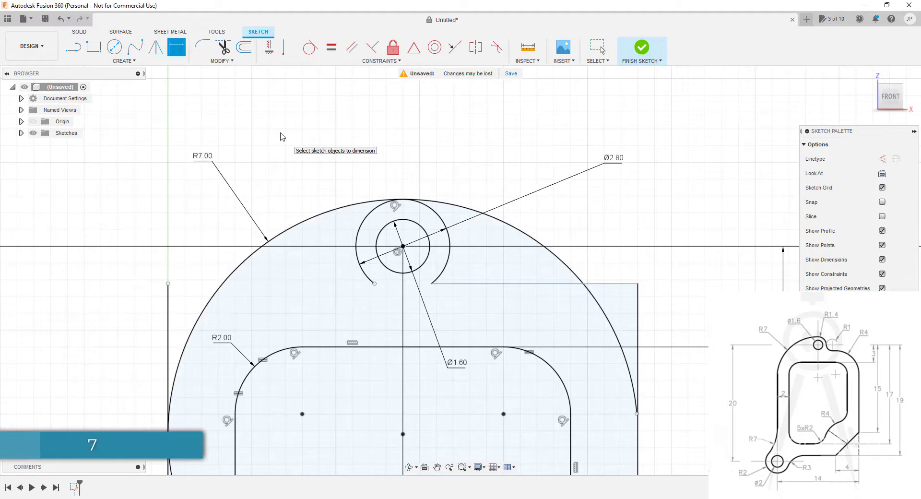
pyautogui.press('Escape')
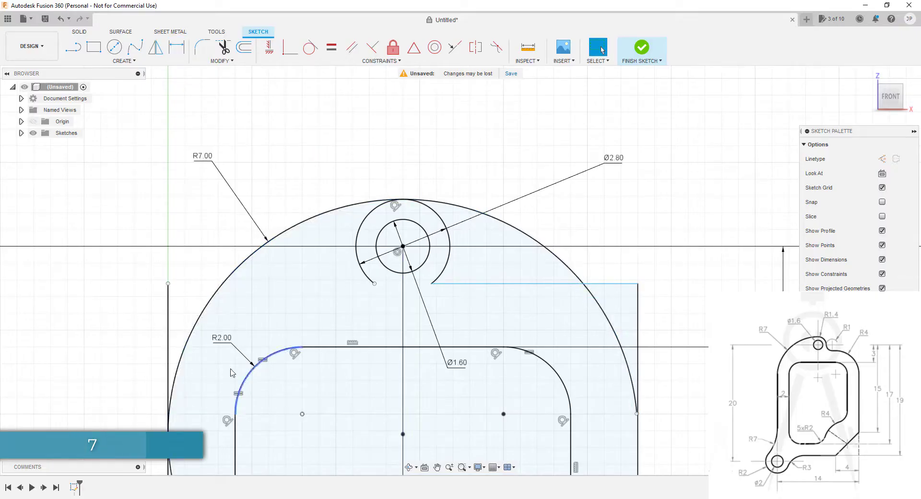
# Trim the outer left edge above the 7 mm arc, the arc's surplus ends, and the left part of the 2.8 mm circle
pyautogui.scroll(2, 277, 357)
pyautogui.scroll(-2, 389, 315)
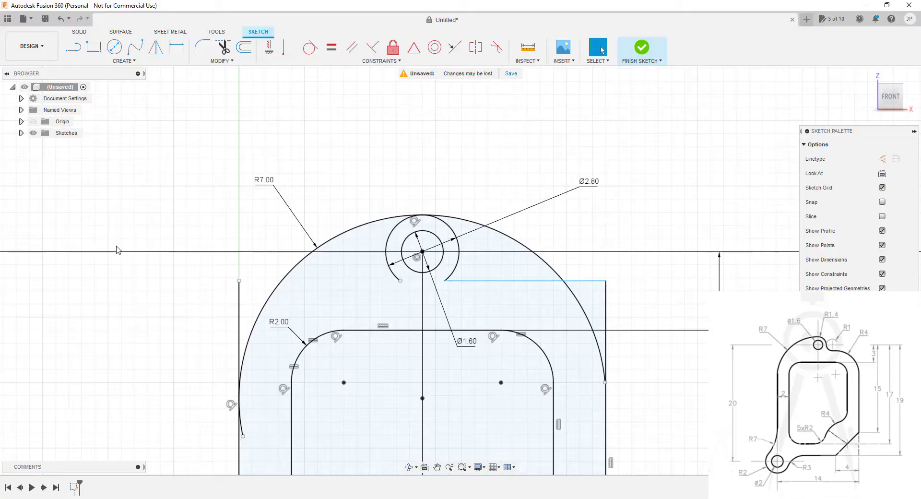
pyautogui.click(223, 48)
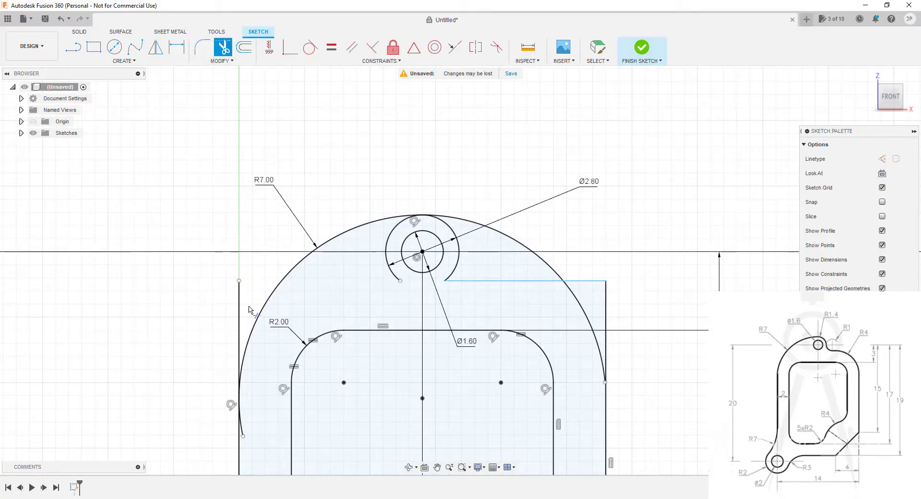
pyautogui.click(240, 305)
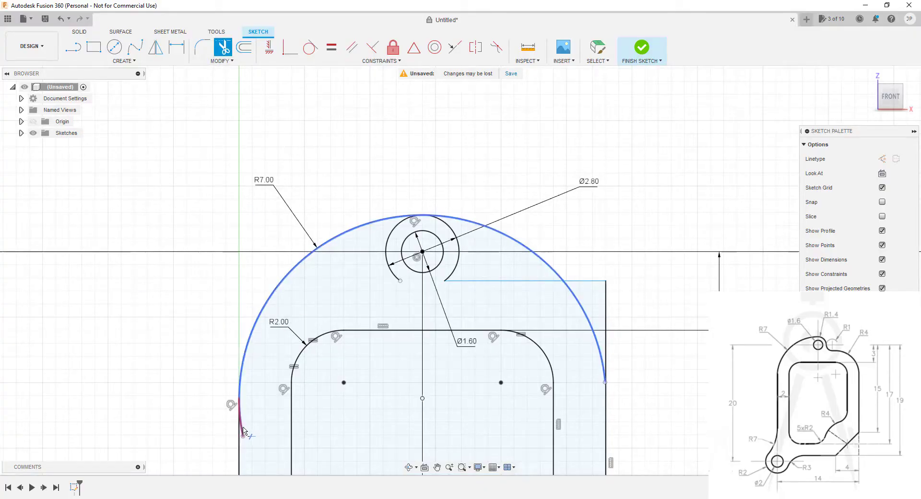
pyautogui.click(388, 241)
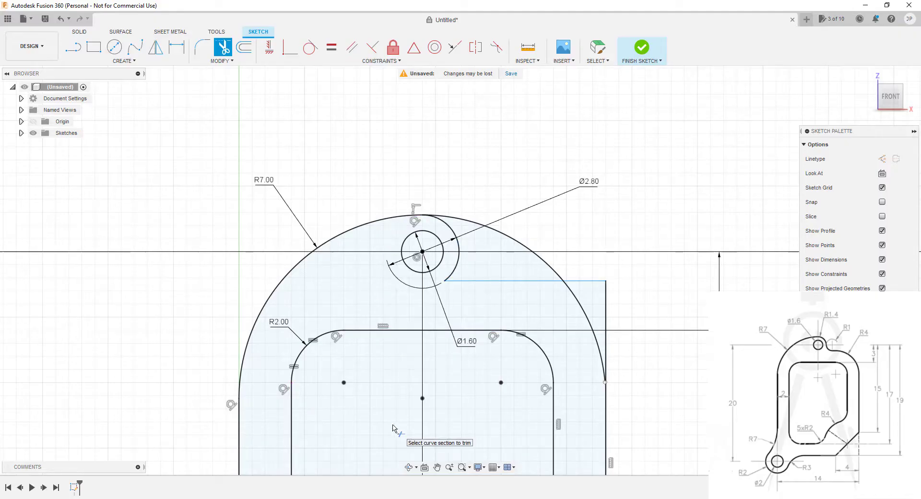
pyautogui.click(518, 244)
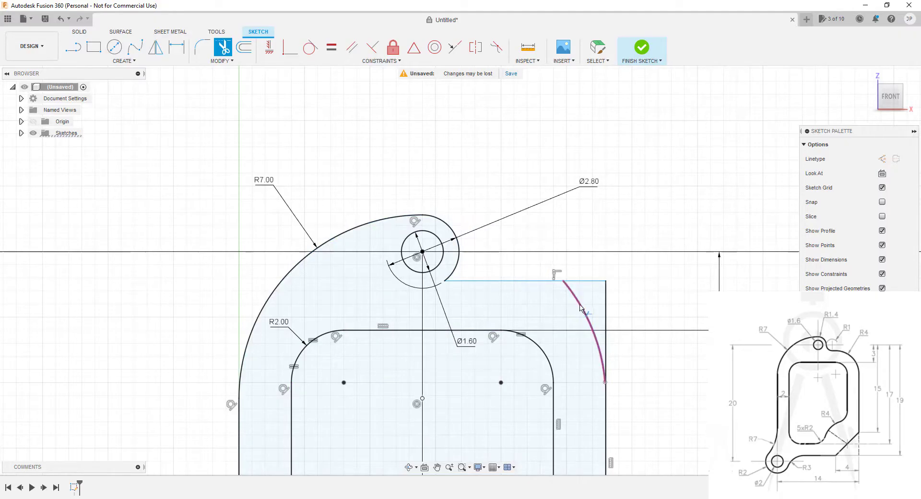
pyautogui.click(595, 331)
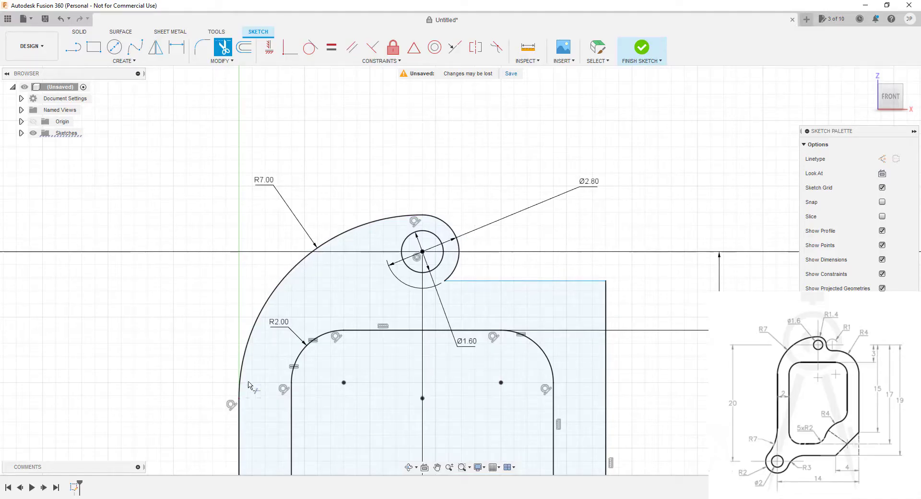
pyautogui.moveTo(579, 244); pyautogui.dragTo(435, 187, button='middle')
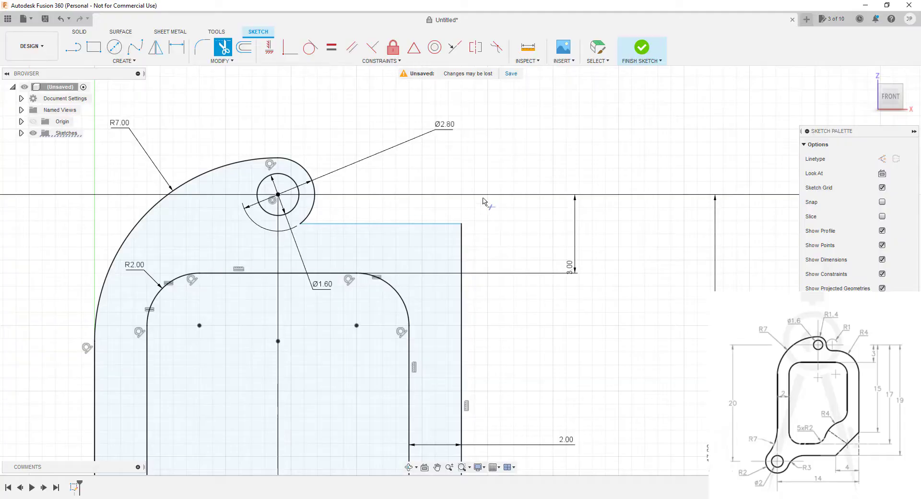
pyautogui.press('Escape')
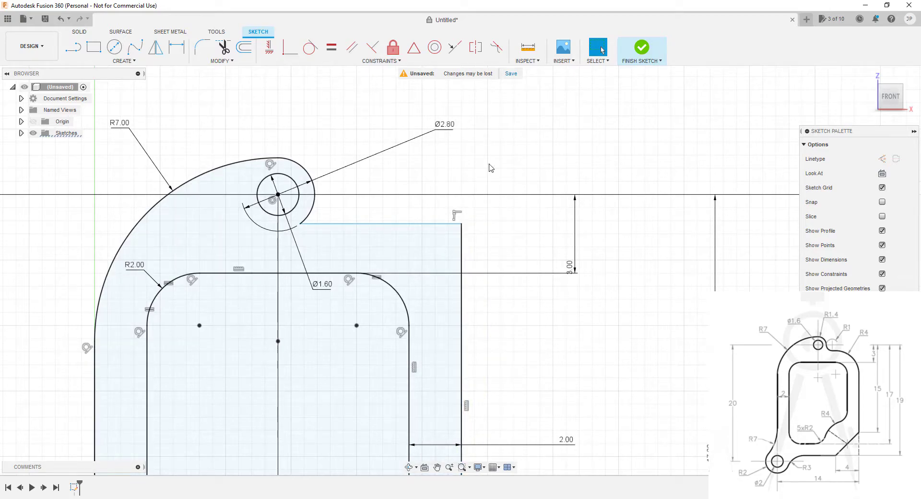
# Fillet the outer profile's upper right corner with a 4 mm radius
pyautogui.click(202, 47)
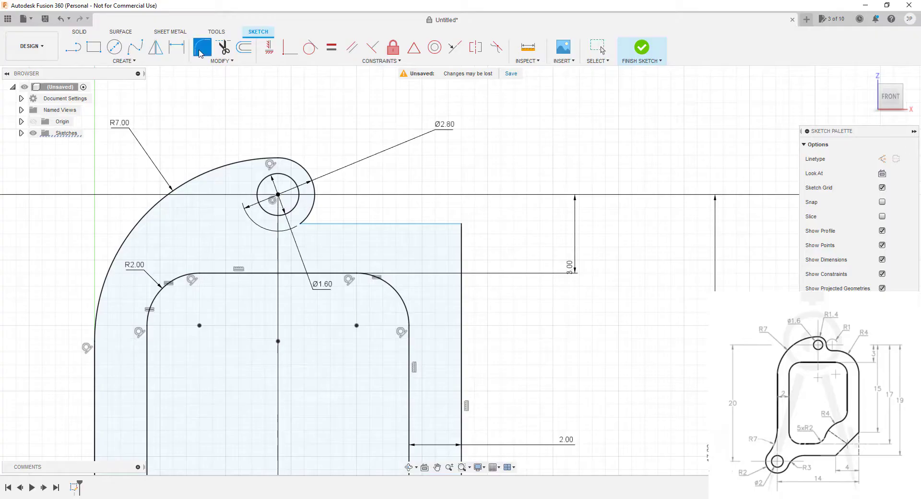
pyautogui.click(463, 224)
pyautogui.write('4')
pyautogui.press('Return')
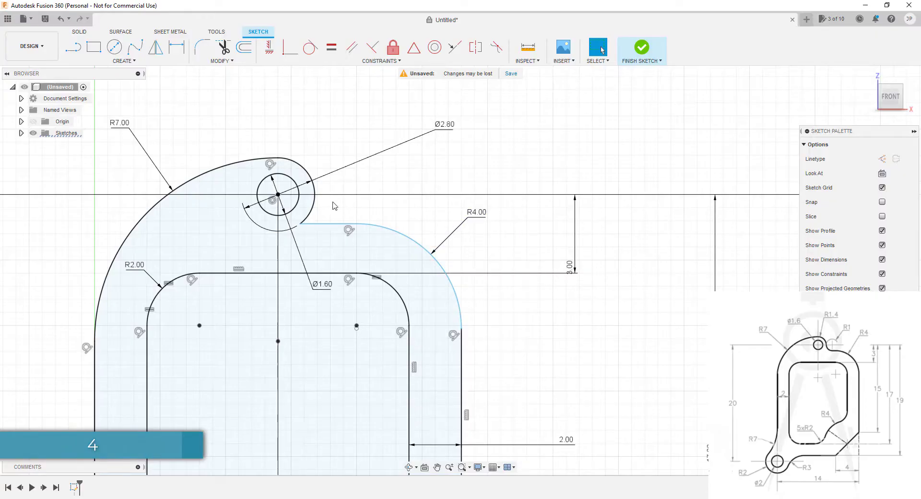
# Fillet the corner between the 2.8 mm circle and the outer top edge with a 1 mm radius
pyautogui.click(202, 47)
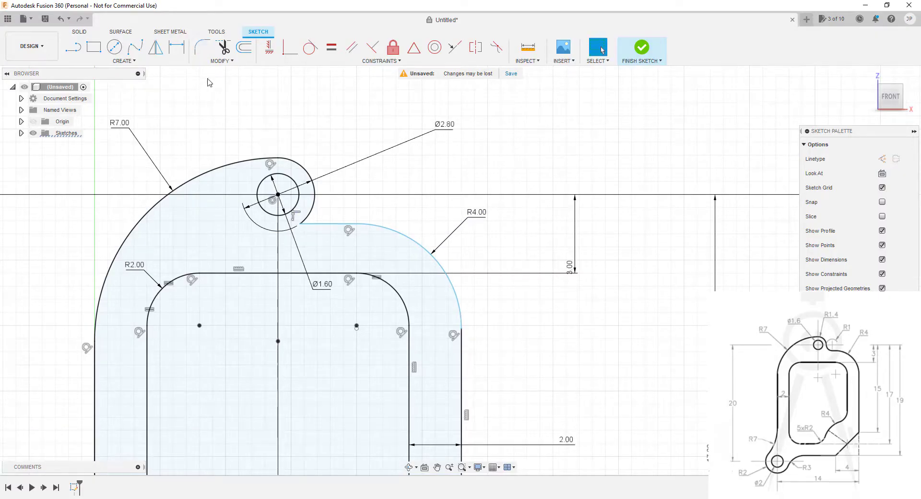
pyautogui.click(302, 223)
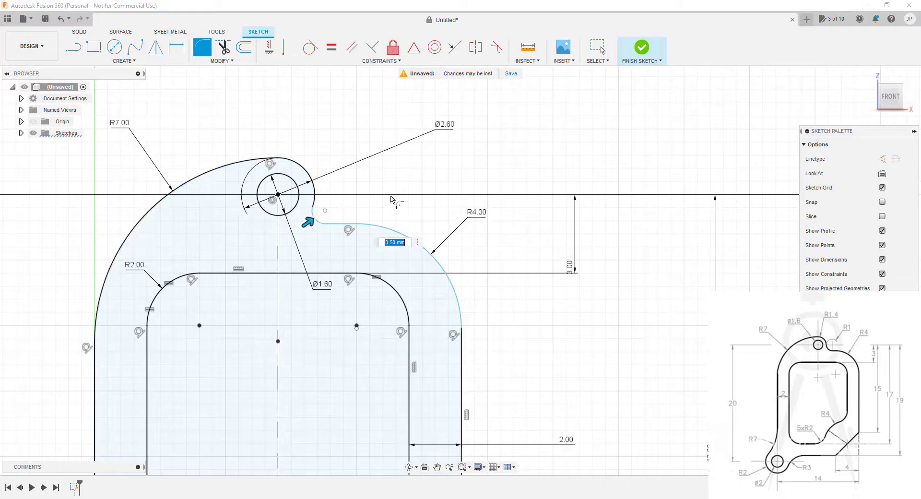
pyautogui.write('1')
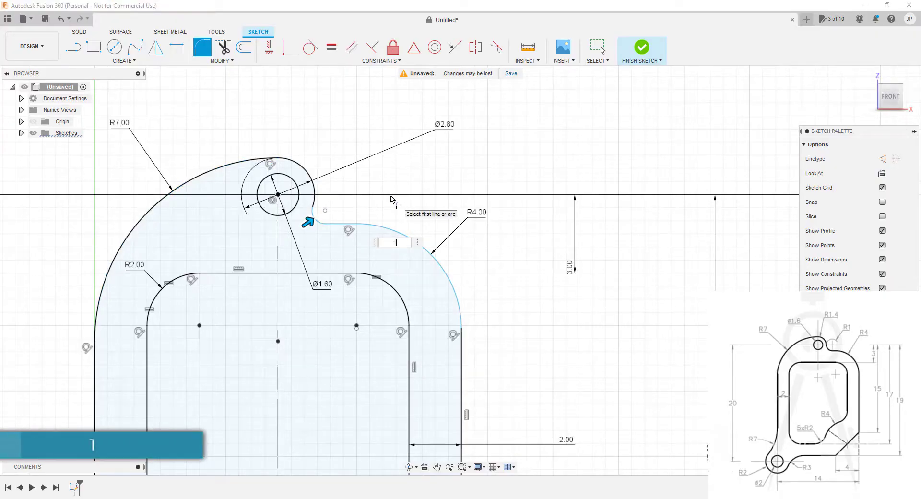
pyautogui.press('Return')
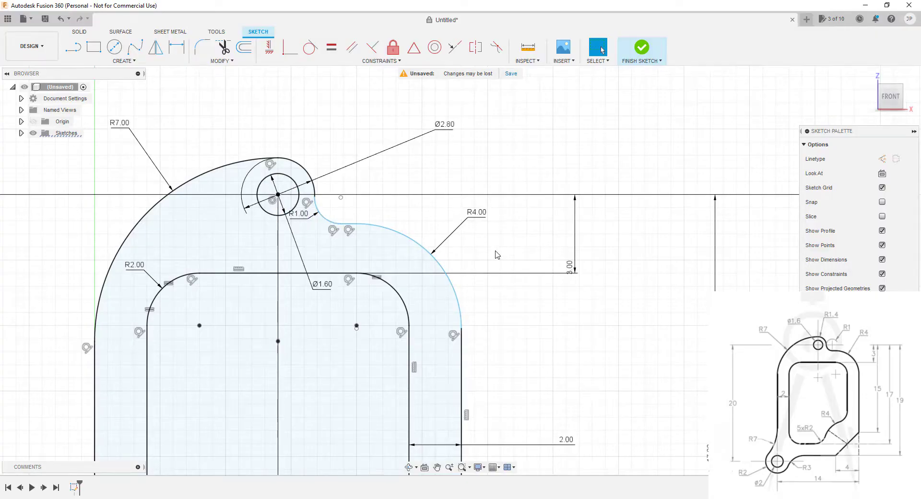
# Constrain the 1 mm fillet's center horizontally with the center of the 1.6 mm hole
pyautogui.click(341, 198)
pyautogui.click(279, 196)
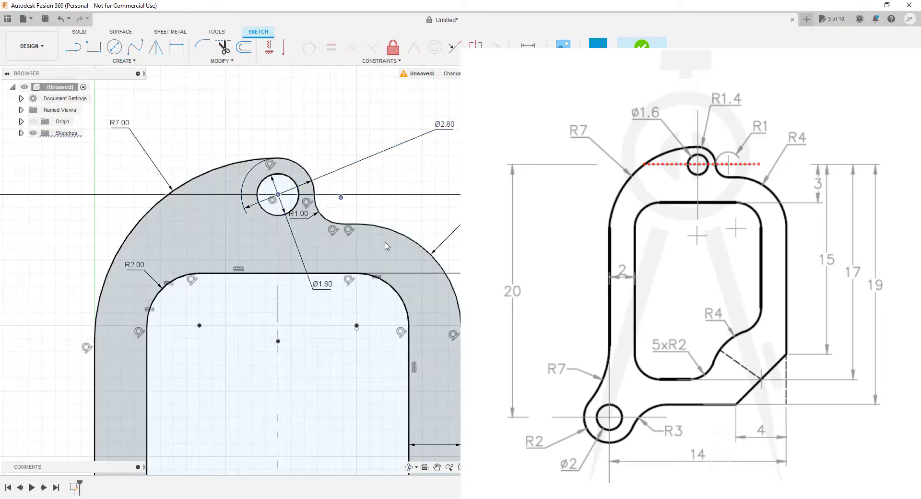
pyautogui.click(270, 53)
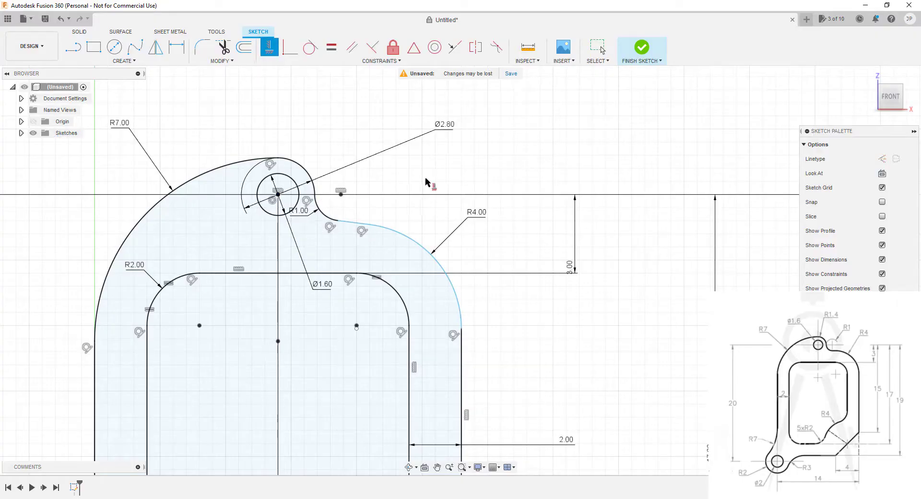
pyautogui.press('Escape')
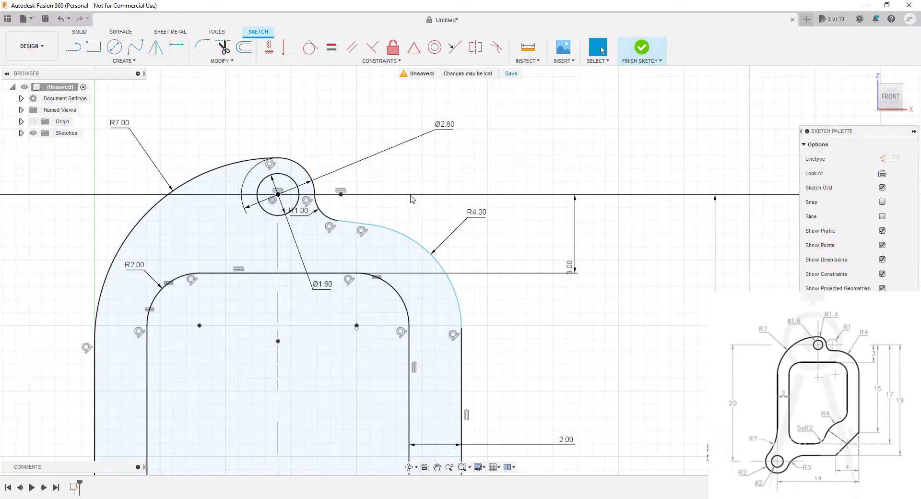
# Apply a horizontal constraint to the short top edge between the 1 mm and 4 mm fillets
pyautogui.click(354, 224)
pyautogui.click(269, 48)
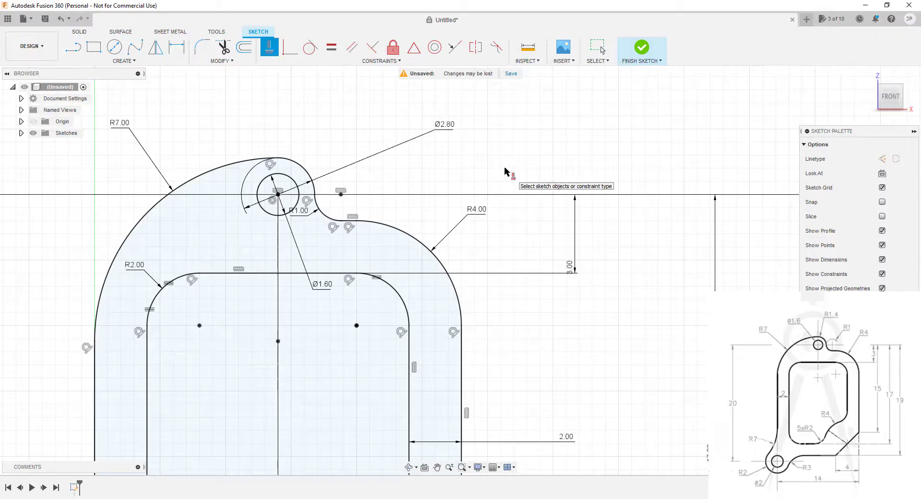
pyautogui.press('Escape')
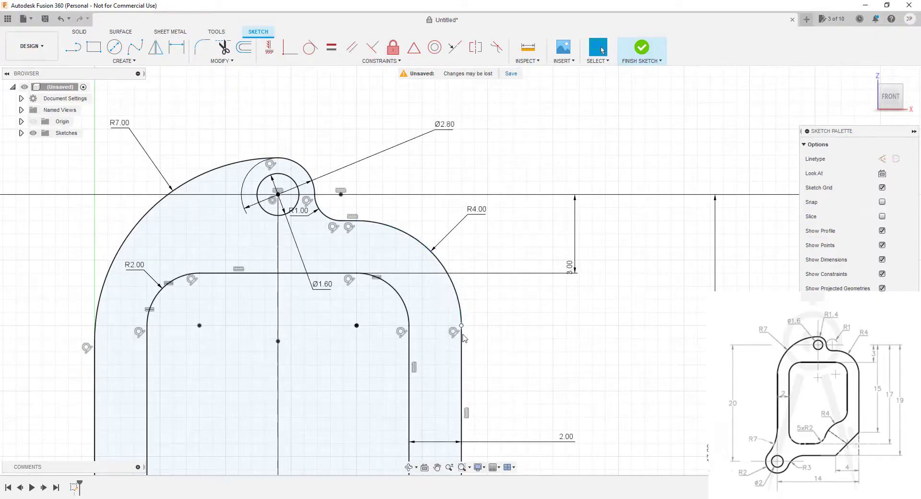
# Examine the whole profile, including the 4 mm and 7 mm upper arcs and the edges on the right side
pyautogui.scroll(3, 499, 317)
pyautogui.scroll(-5, 387, 245)
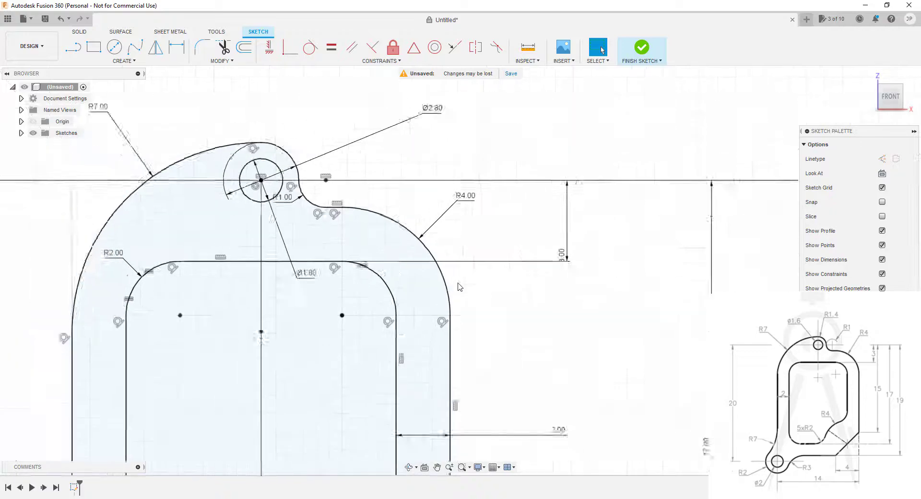
pyautogui.moveTo(472, 345); pyautogui.dragTo(472, 243, button='middle')
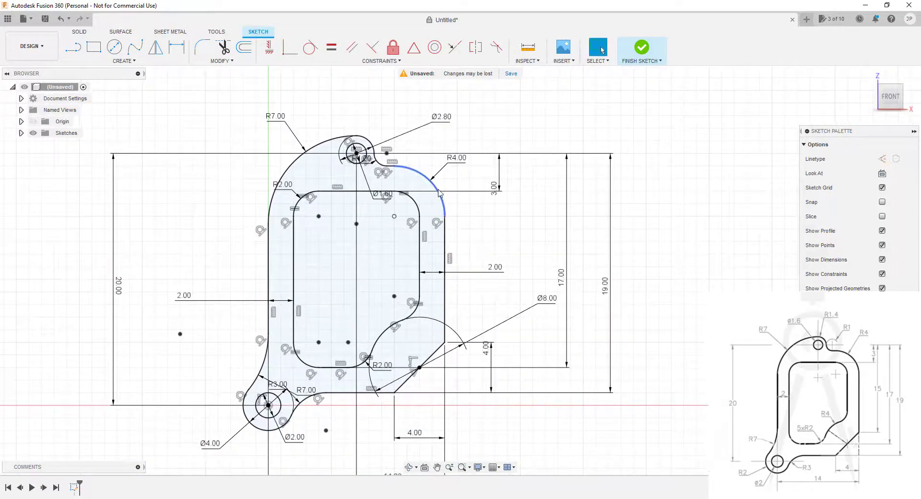
pyautogui.click(446, 188)
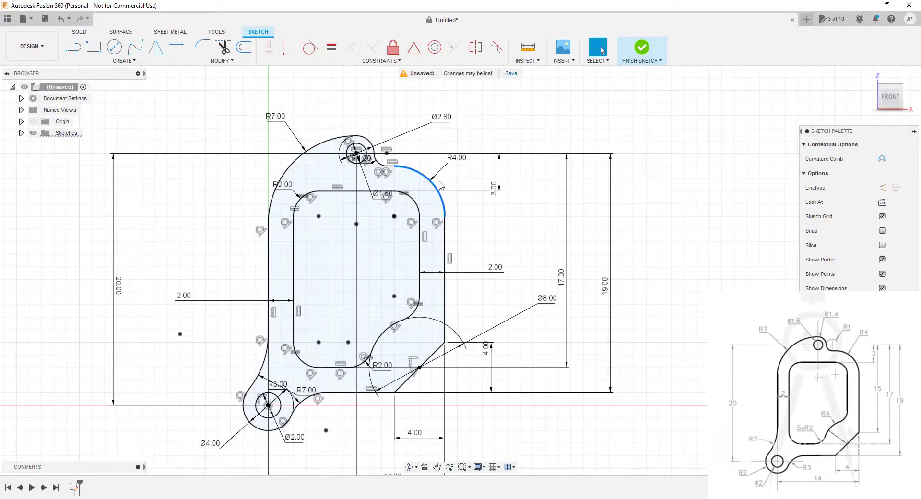
pyautogui.click(305, 148)
pyautogui.click(458, 291)
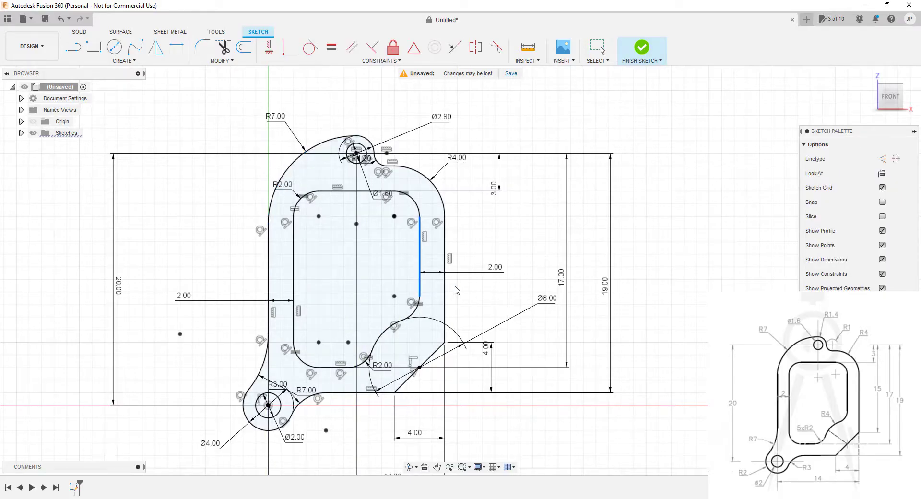
pyautogui.click(455, 289)
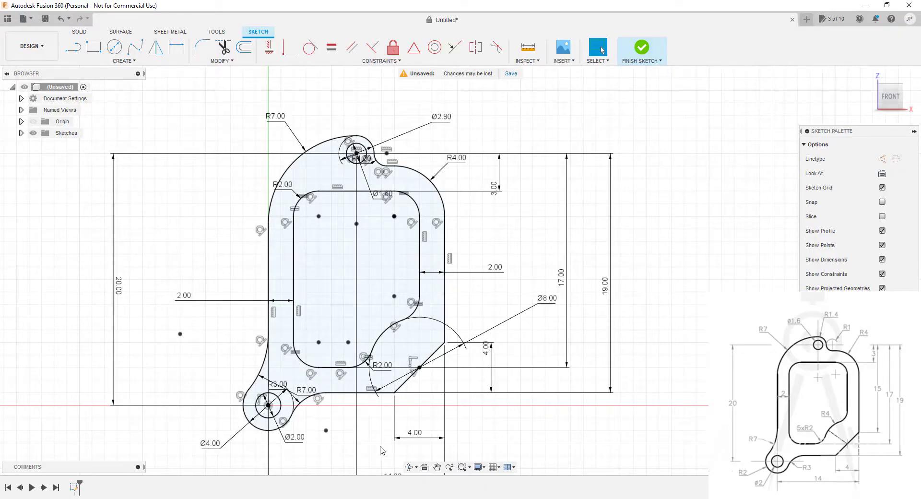
pyautogui.scroll(-2, 378, 452)
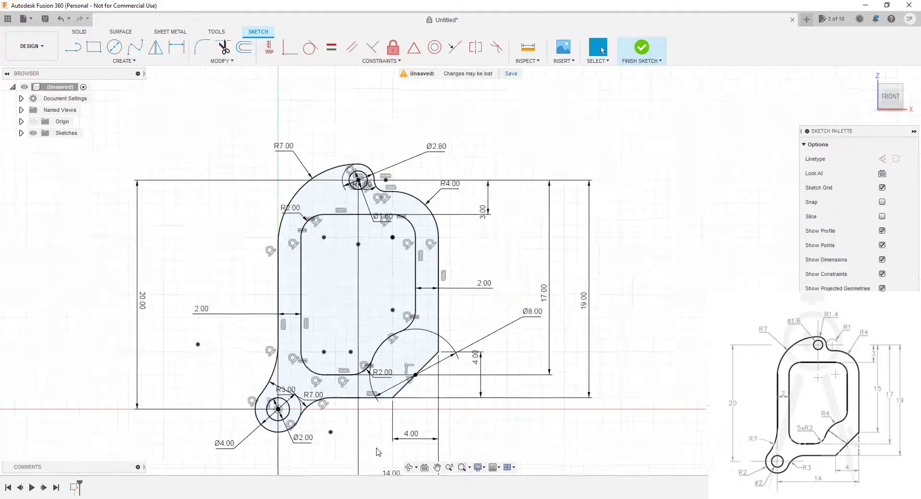
pyautogui.scroll(-1, 376, 451)
pyautogui.moveTo(377, 451); pyautogui.dragTo(430, 375, button='middle')
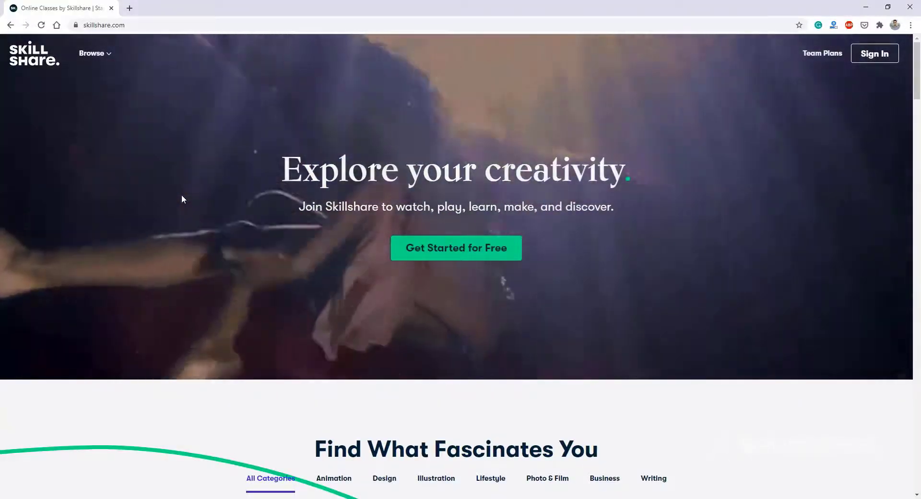
# Switch to the Skillshare website and look through the Animation, Design, Illustration and Lifestyle class categories
pyautogui.scroll(-5, 181, 194)
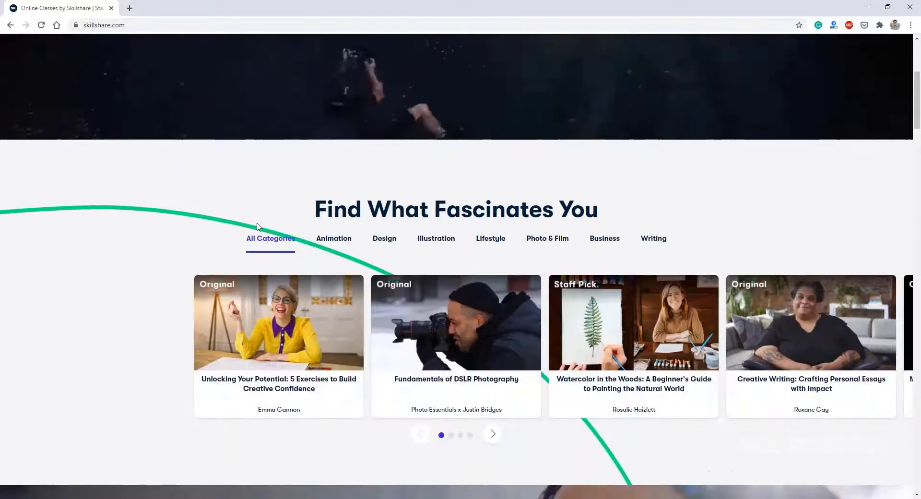
pyautogui.click(332, 245)
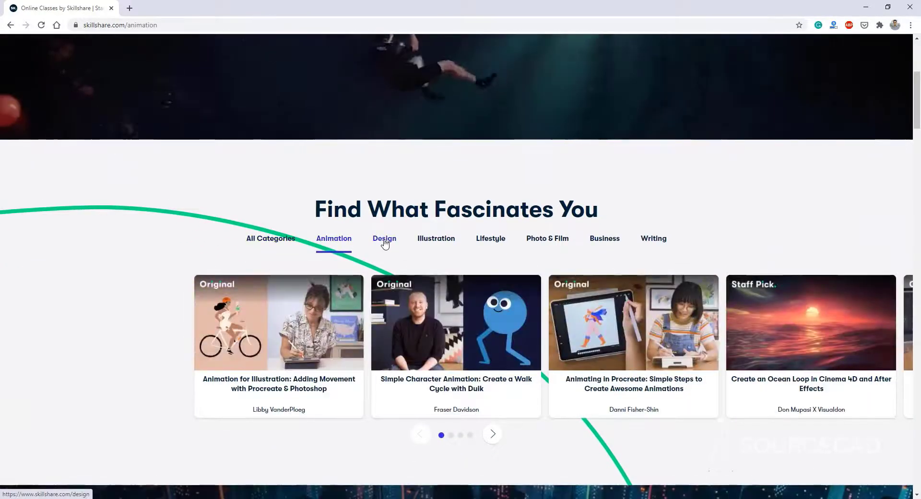
pyautogui.click(385, 244)
pyautogui.click(438, 242)
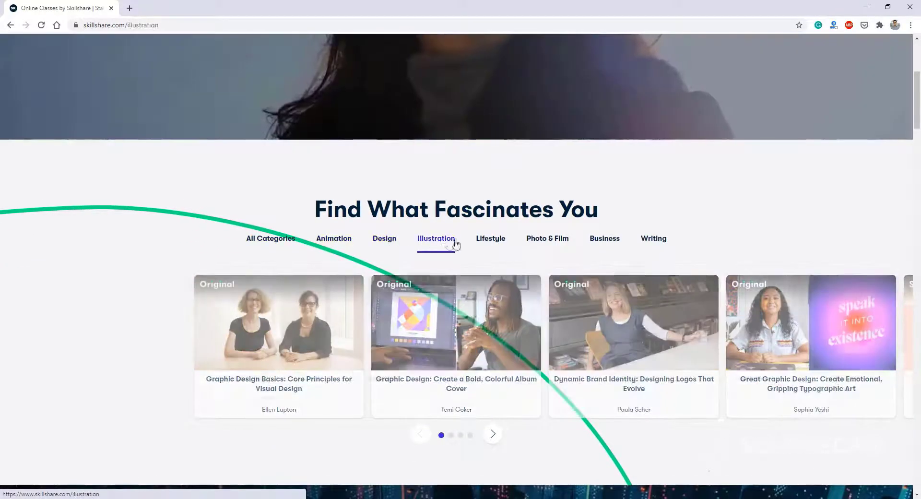
pyautogui.click(499, 244)
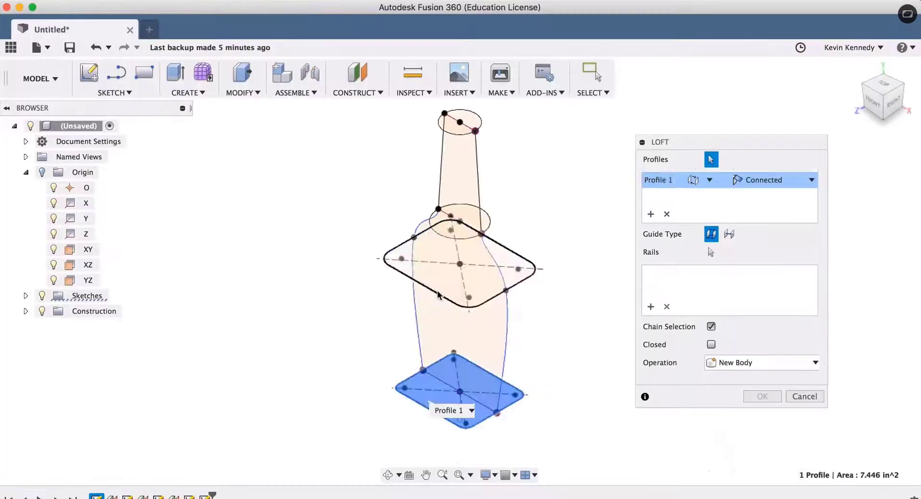
# Add the upper rounded square and the two neck circles as bottle loft profiles, and pick a side curve as a rail
pyautogui.click(437, 235)
pyautogui.click(437, 235)
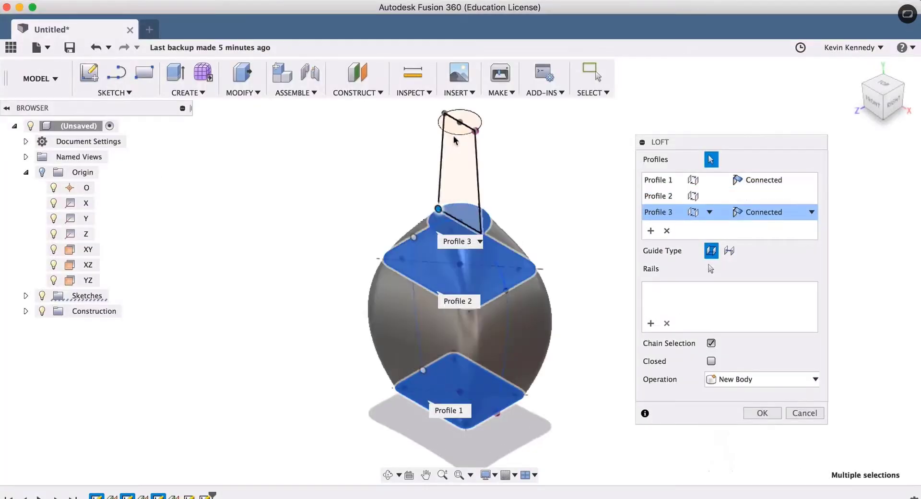
pyautogui.click(454, 133)
pyautogui.click(651, 339)
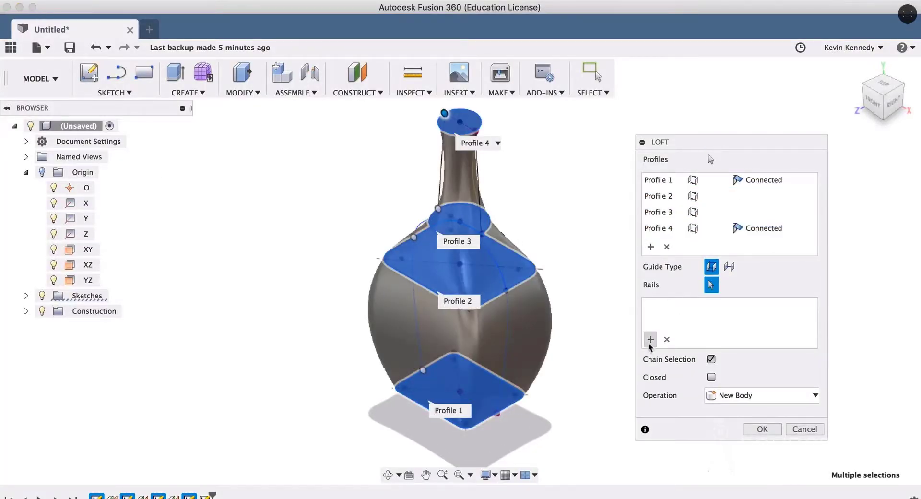
pyautogui.click(493, 261)
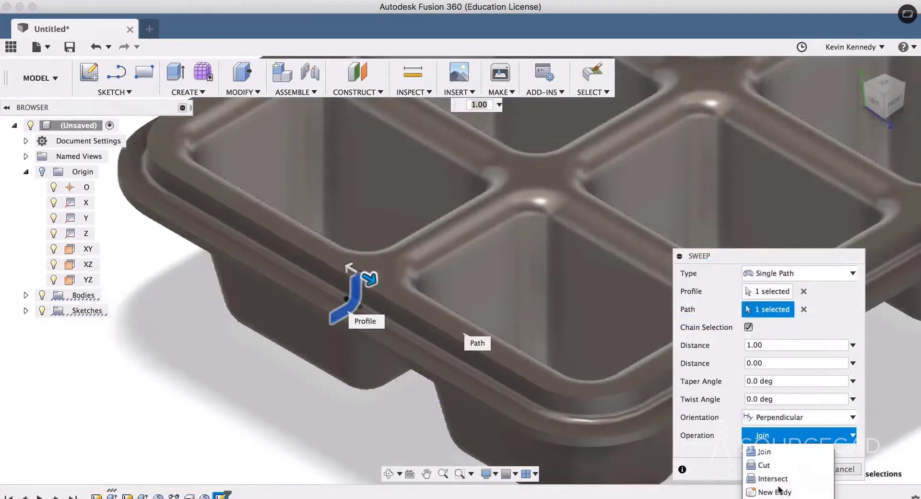
# Sweep the lip profile along the tray's rim path using the Join operation
pyautogui.click(763, 452)
pyautogui.click(798, 470)
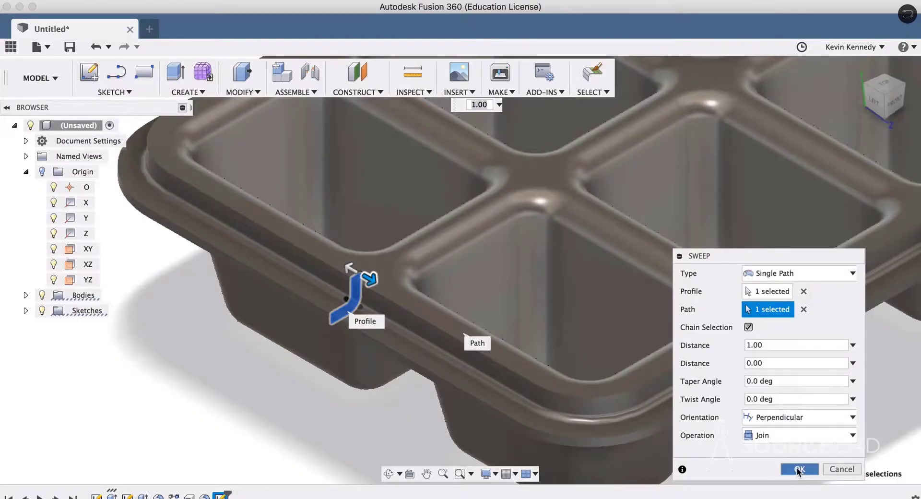
pyautogui.scroll(-5, 414, 315)
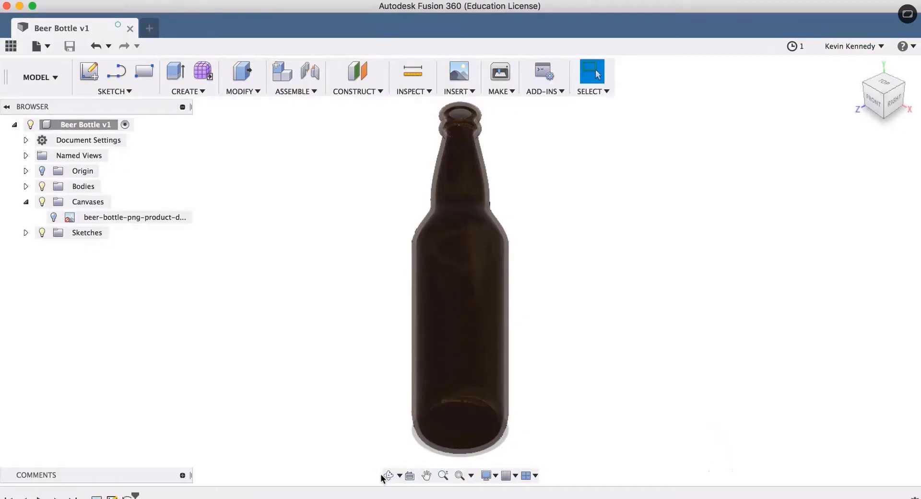
pyautogui.click(388, 475)
pyautogui.moveTo(484, 293); pyautogui.dragTo(393, 240)
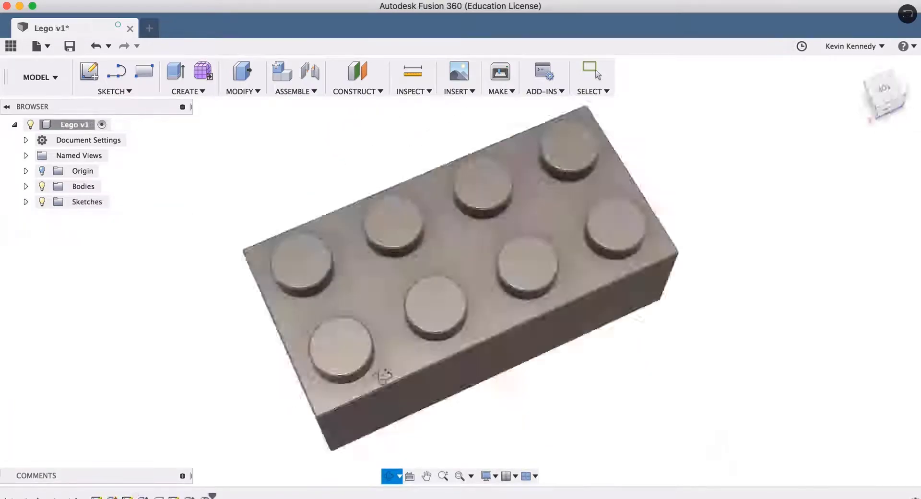
pyautogui.moveTo(384, 376); pyautogui.dragTo(456, 336)
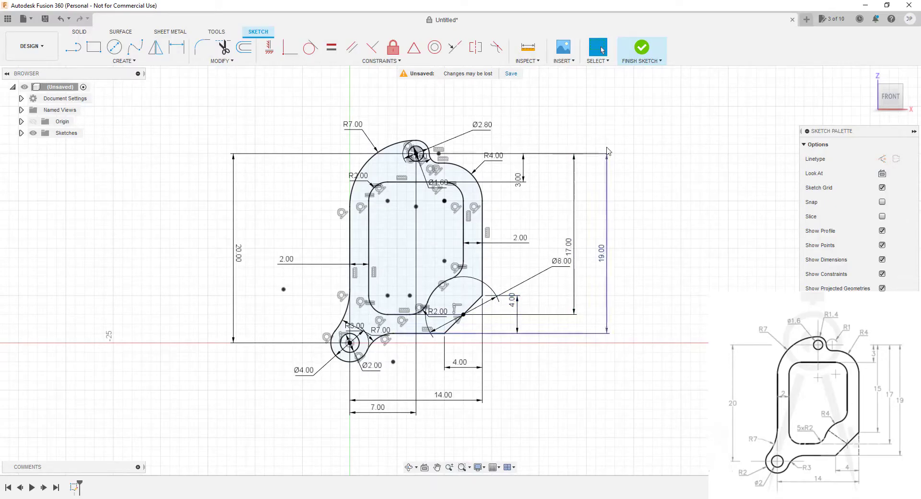
# Finish the sketch and extrude the outer plate profile 2 mm as a new body, leaving the two holes and the inner window open
pyautogui.click(643, 48)
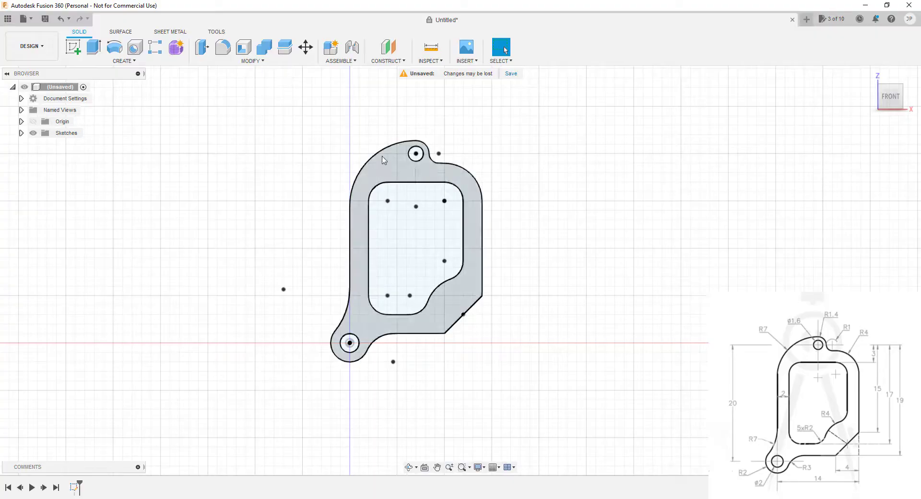
pyautogui.click(94, 46)
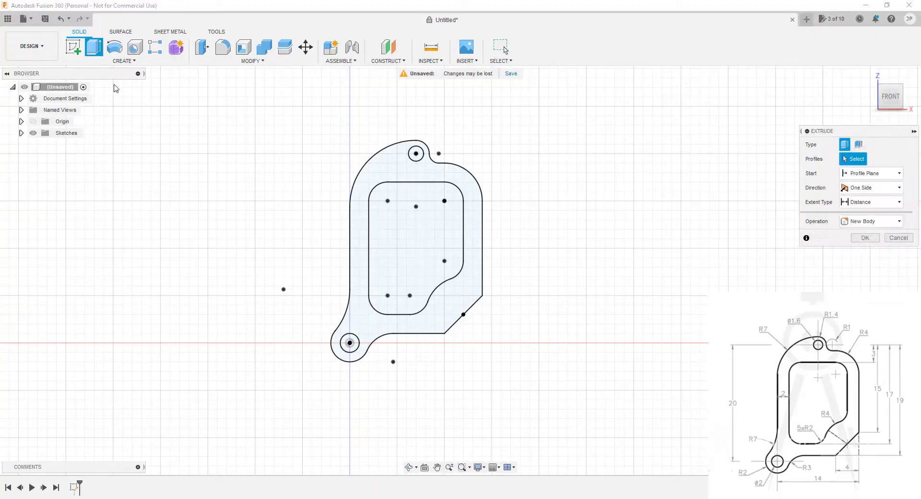
pyautogui.click(390, 171)
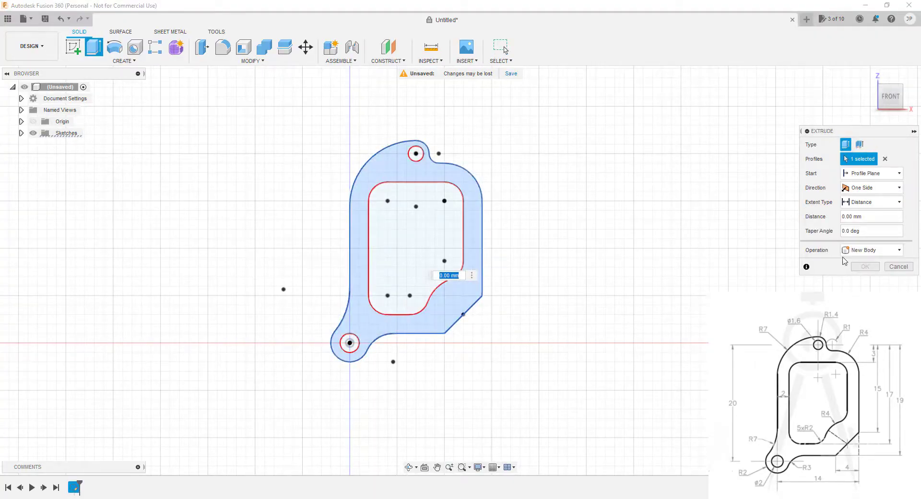
pyautogui.keyDown('shift'); pyautogui.moveTo(539, 238); pyautogui.dragTo(486, 200, button='middle'); pyautogui.keyUp('shift')
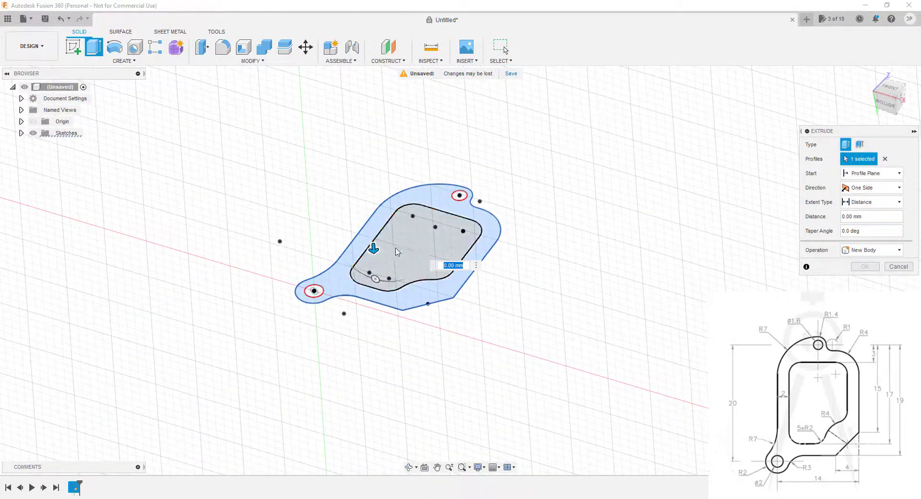
pyautogui.moveTo(373, 249); pyautogui.dragTo(371, 220)
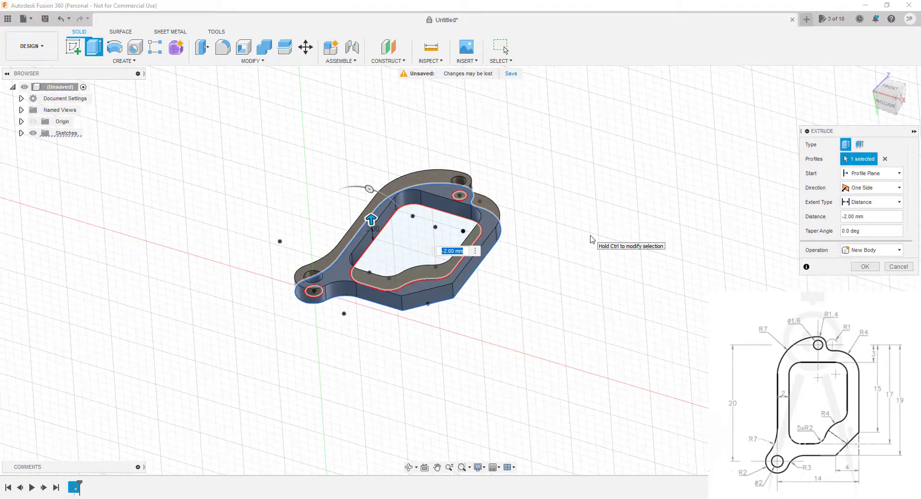
pyautogui.keyDown('shift'); pyautogui.moveTo(342, 158); pyautogui.dragTo(385, 291, button='middle'); pyautogui.keyUp('shift')
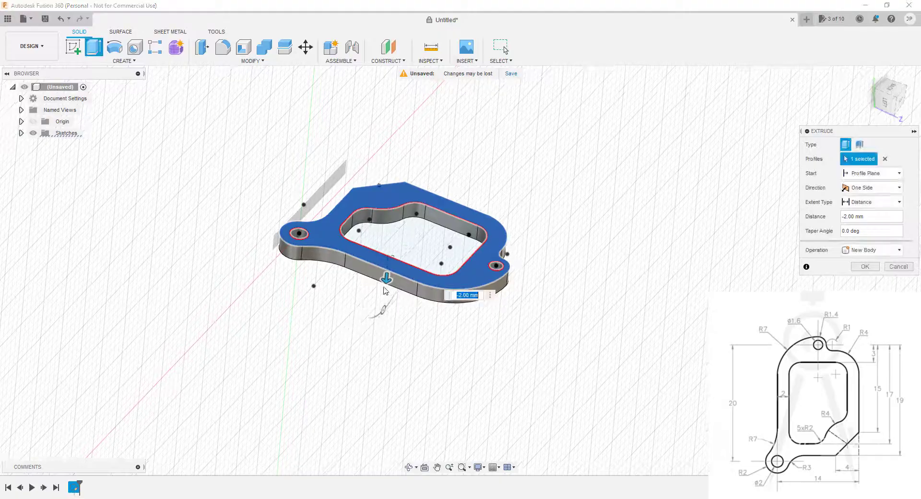
pyautogui.moveTo(385, 288); pyautogui.dragTo(388, 240)
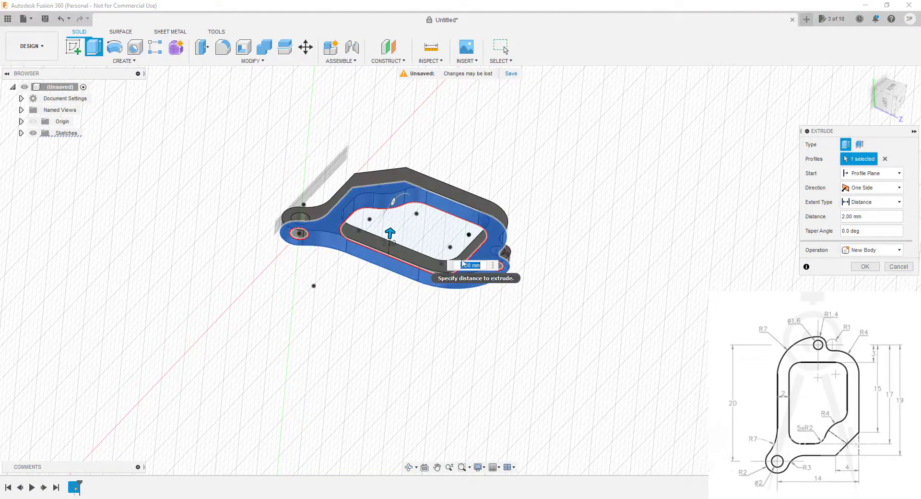
pyautogui.click(865, 267)
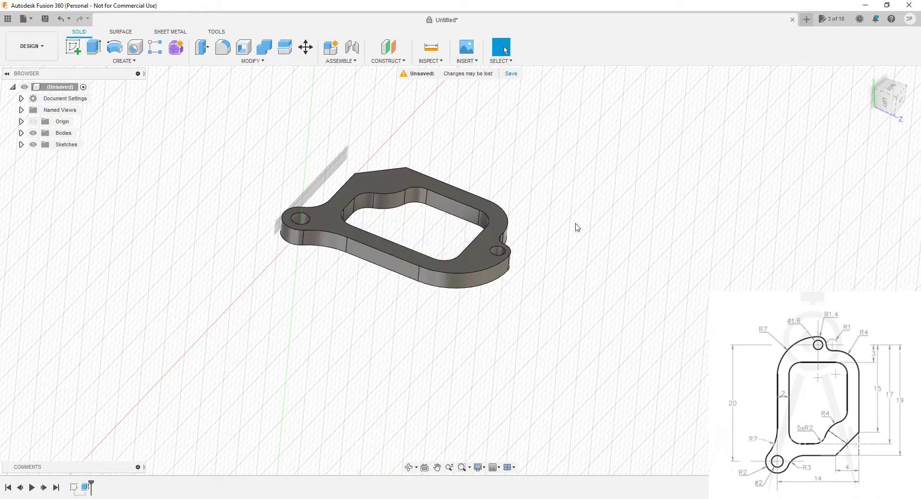
pyautogui.keyDown('shift'); pyautogui.moveTo(343, 191); pyautogui.dragTo(349, 232, button='middle'); pyautogui.keyUp('shift')
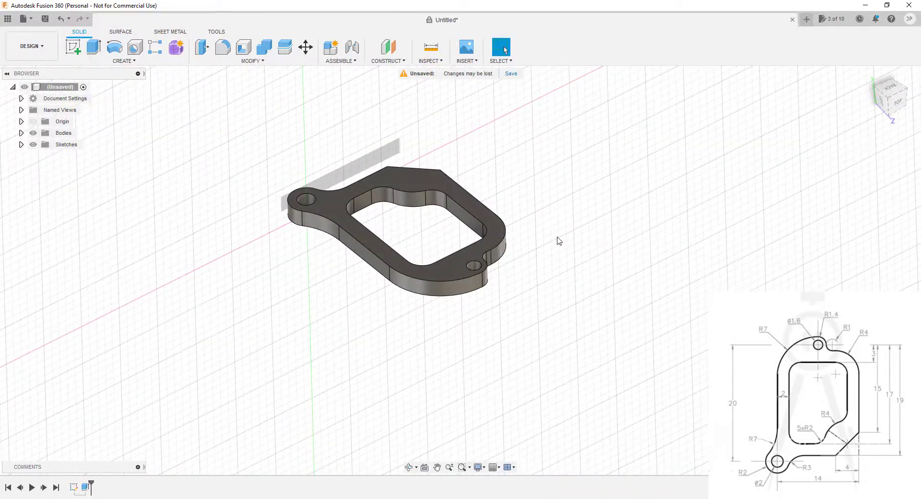